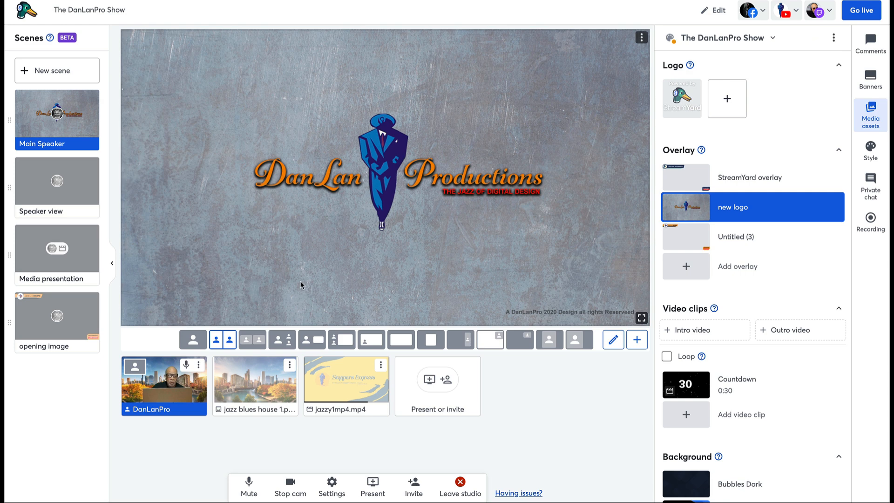
Step: Hide and restore the scenes list, and view the list of available brands without switching brand
{"action": "mouse_move", "coordinate": [56, 311]}
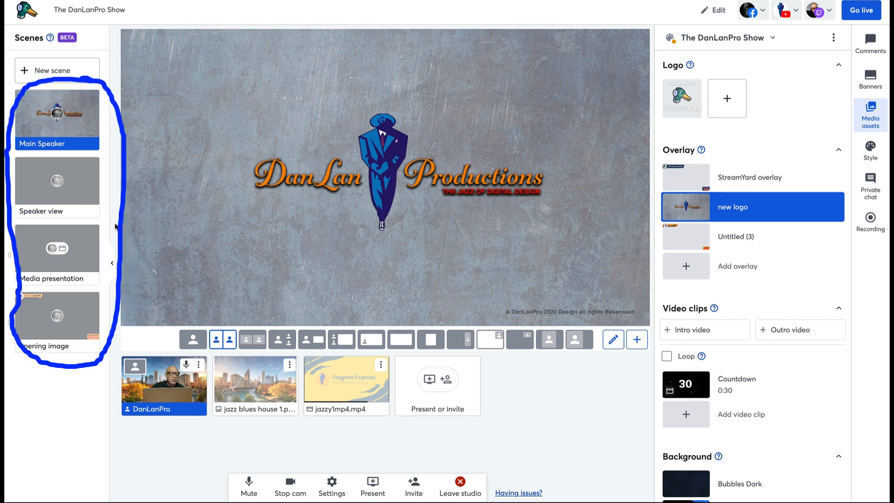
{"action": "left_click", "coordinate": [113, 265]}
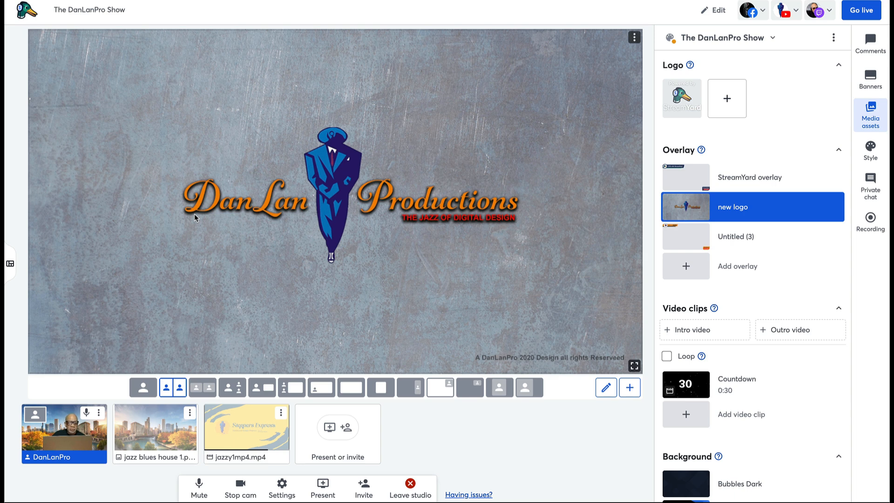
{"action": "left_click", "coordinate": [11, 264]}
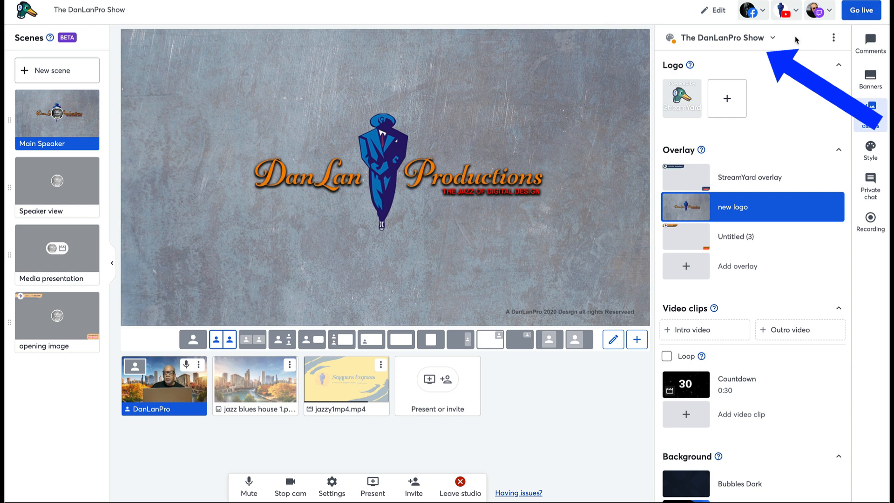
{"action": "left_click", "coordinate": [772, 39]}
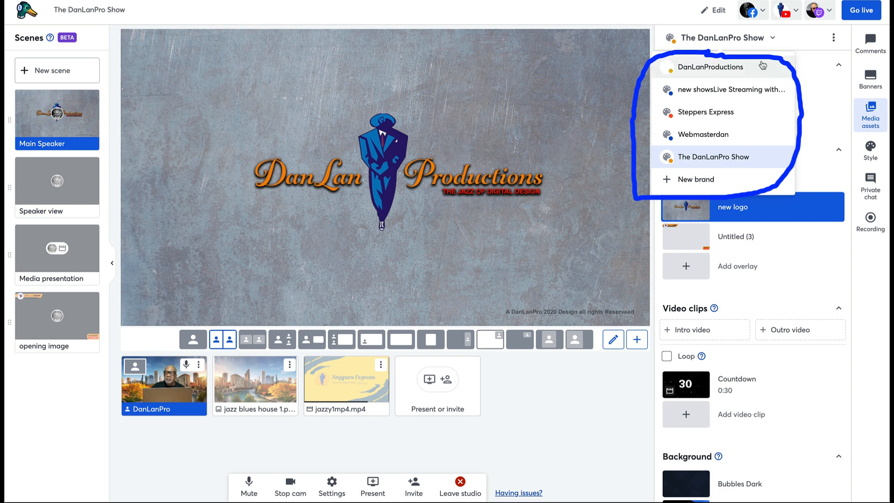
{"action": "left_click", "coordinate": [774, 40]}
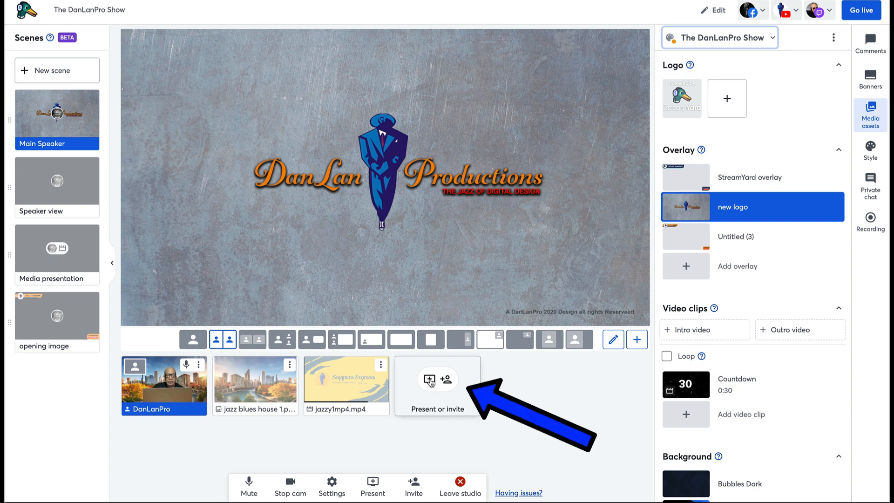
Step: Add the image file miscellaneous.png from the end card folder to the studio's media sources
{"action": "left_click", "coordinate": [373, 484]}
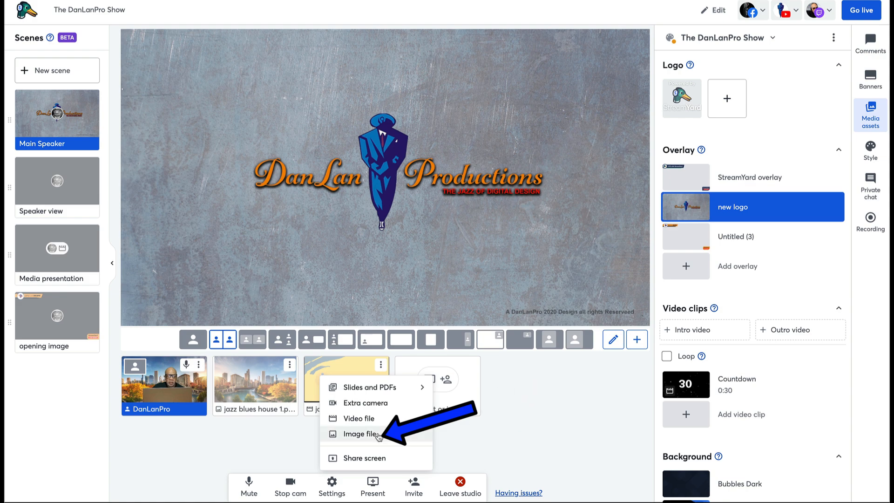
{"action": "left_click", "coordinate": [361, 436]}
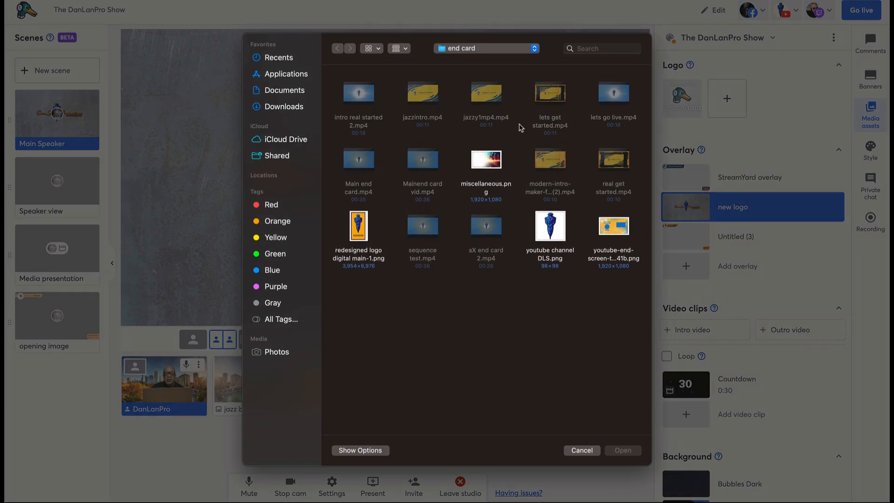
{"action": "left_click", "coordinate": [496, 170]}
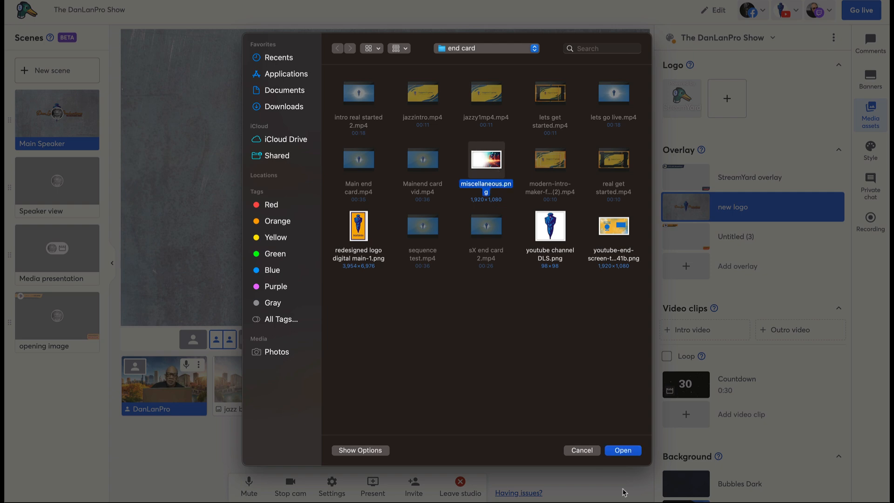
{"action": "left_click", "coordinate": [623, 450]}
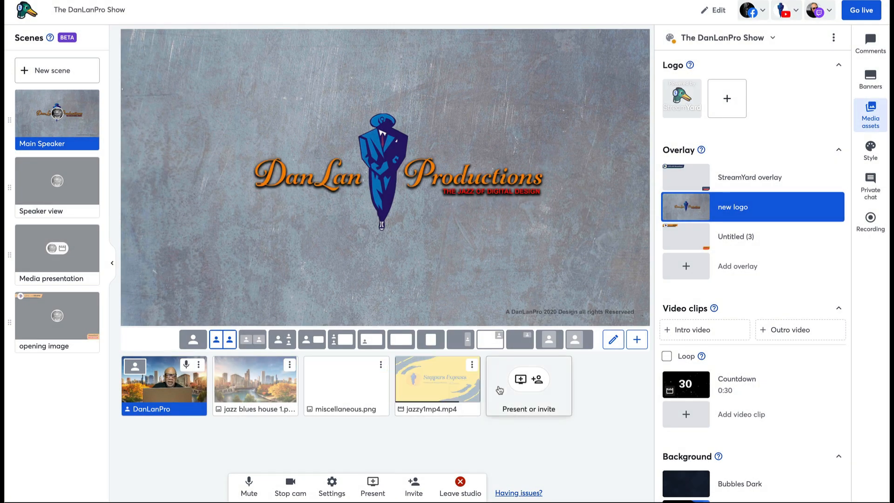
{"action": "mouse_move", "coordinate": [361, 393]}
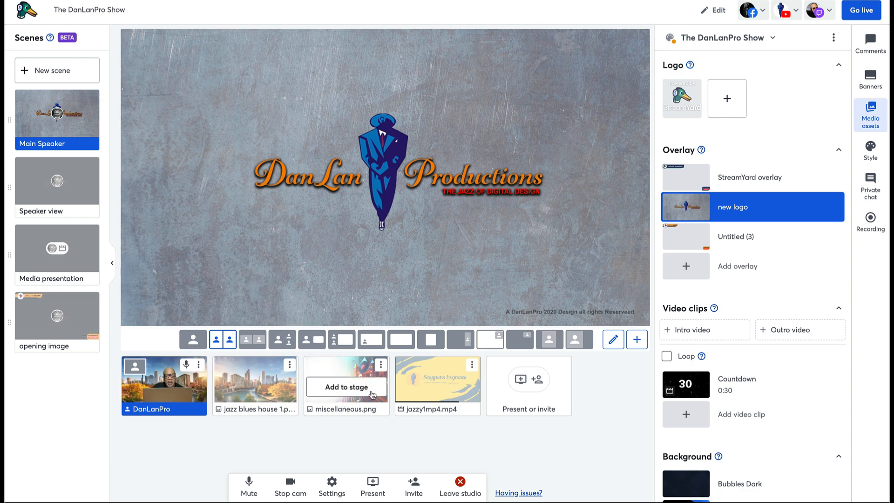
Step: Add the image file blues 2.png from the Documents folder to the studio's media sources
{"action": "left_click", "coordinate": [522, 381]}
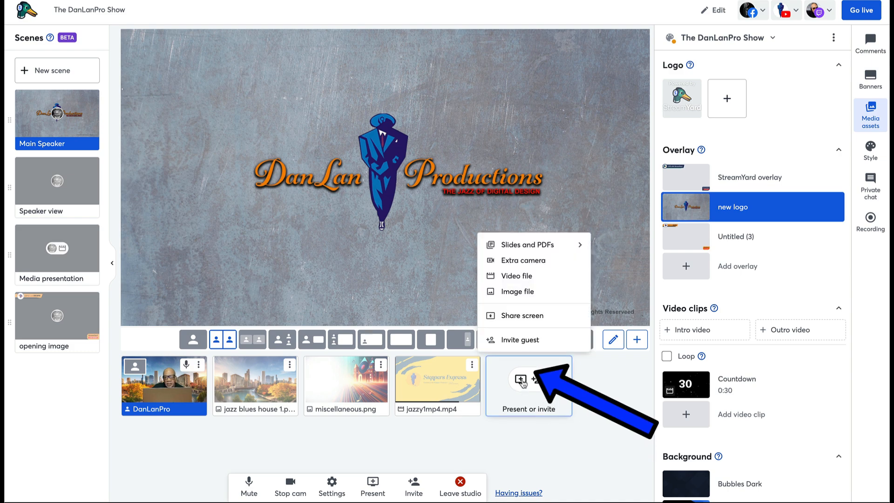
{"action": "left_click", "coordinate": [510, 297]}
{"action": "scroll", "coordinate": [354, 265], "scroll_direction": "down", "scroll_amount": 1}
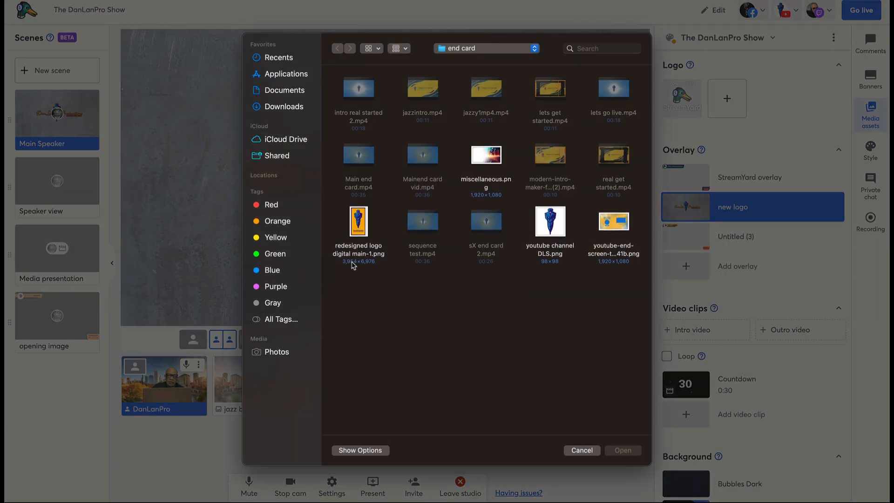
{"action": "scroll", "coordinate": [535, 180], "scroll_direction": "up", "scroll_amount": 1}
{"action": "scroll", "coordinate": [590, 126], "scroll_direction": "down", "scroll_amount": 1}
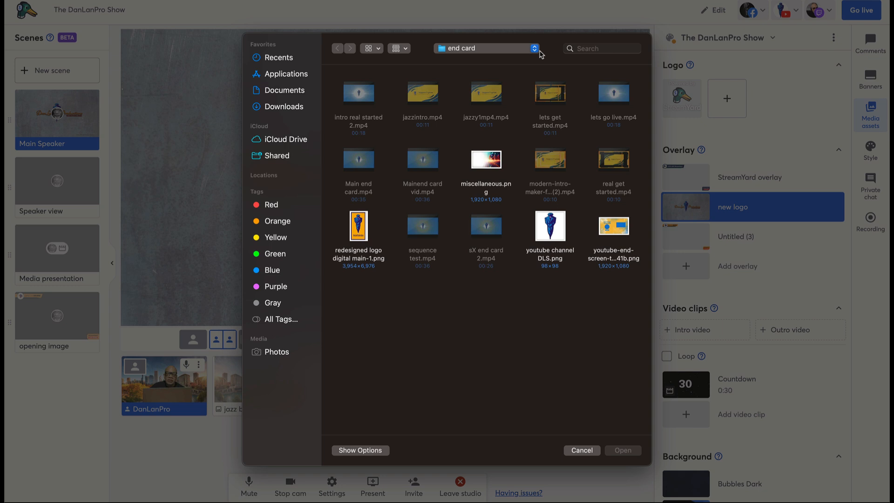
{"action": "left_click", "coordinate": [535, 48]}
{"action": "left_click", "coordinate": [476, 73]}
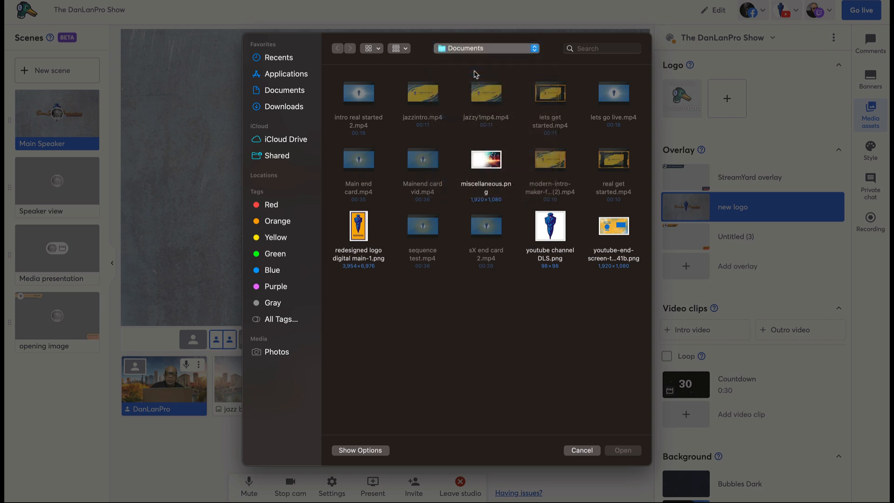
{"action": "scroll", "coordinate": [600, 326], "scroll_direction": "down", "scroll_amount": 8}
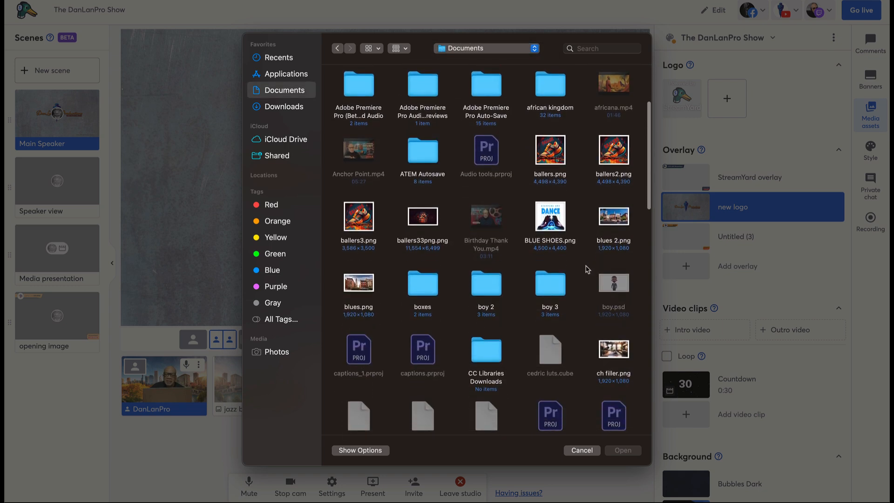
{"action": "left_click", "coordinate": [616, 216]}
{"action": "left_click", "coordinate": [615, 451]}
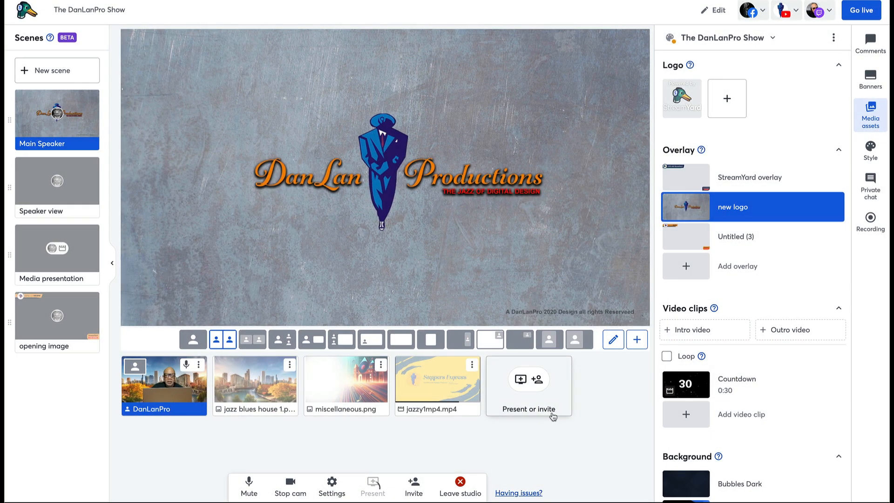
{"action": "mouse_move", "coordinate": [410, 385]}
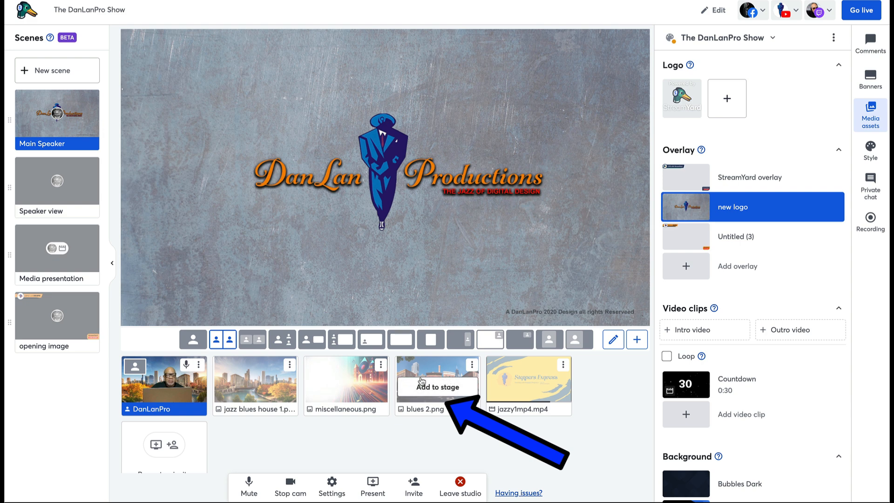
{"action": "mouse_move", "coordinate": [338, 386]}
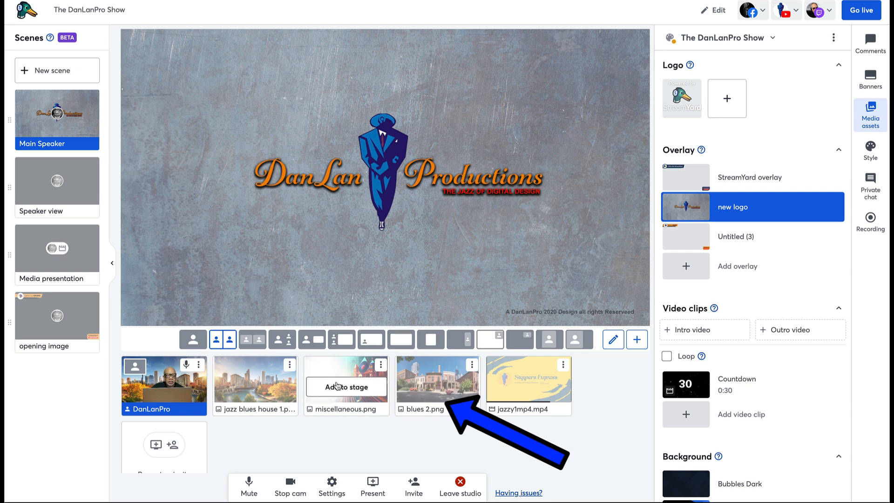
{"action": "mouse_move", "coordinate": [435, 376]}
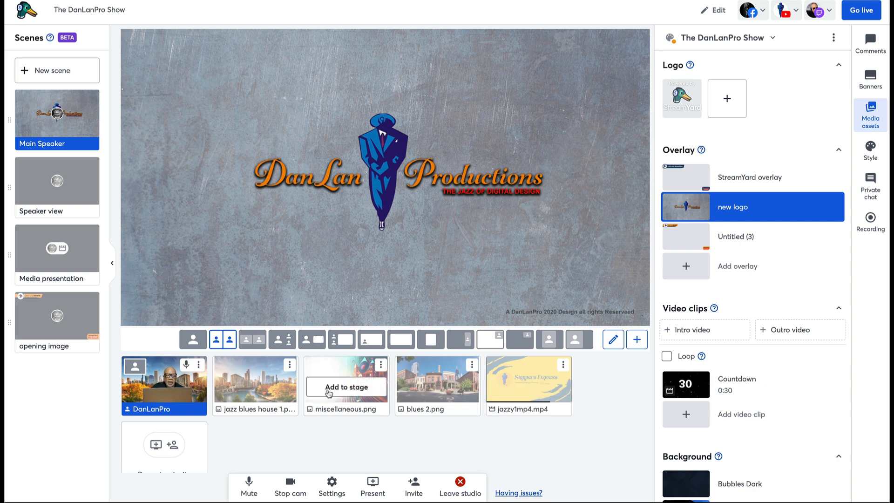
Step: View the rename dialog of the Main Speaker scene and leave its title as it is
{"action": "mouse_move", "coordinate": [242, 394]}
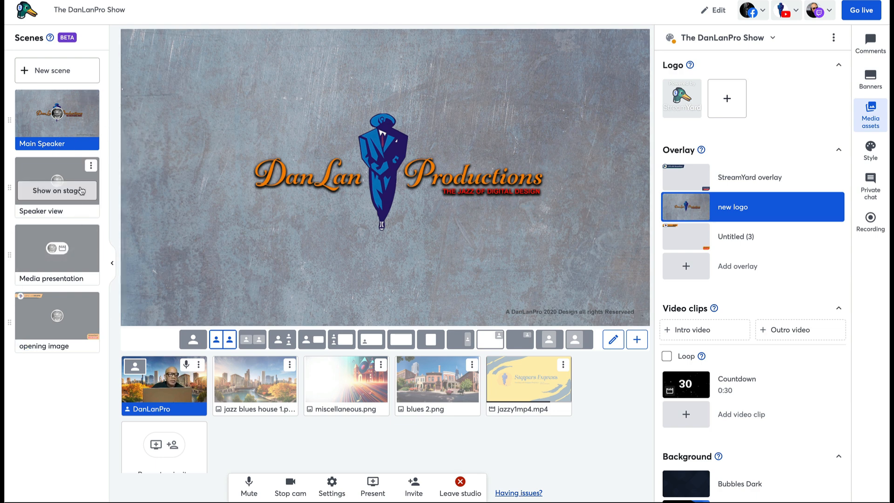
{"action": "double_click", "coordinate": [58, 147]}
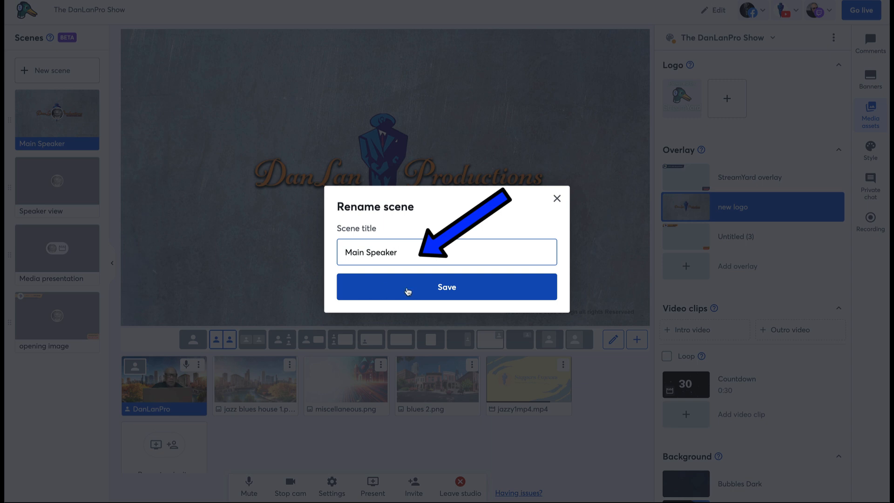
{"action": "left_click", "coordinate": [558, 198]}
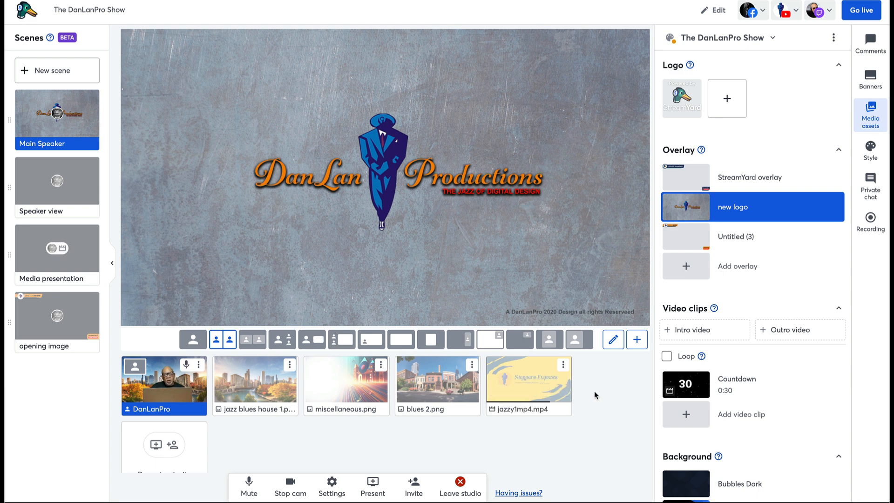
Step: Show the Speaker view, Media presentation and opening image scenes on stage one after another
{"action": "mouse_move", "coordinate": [57, 183]}
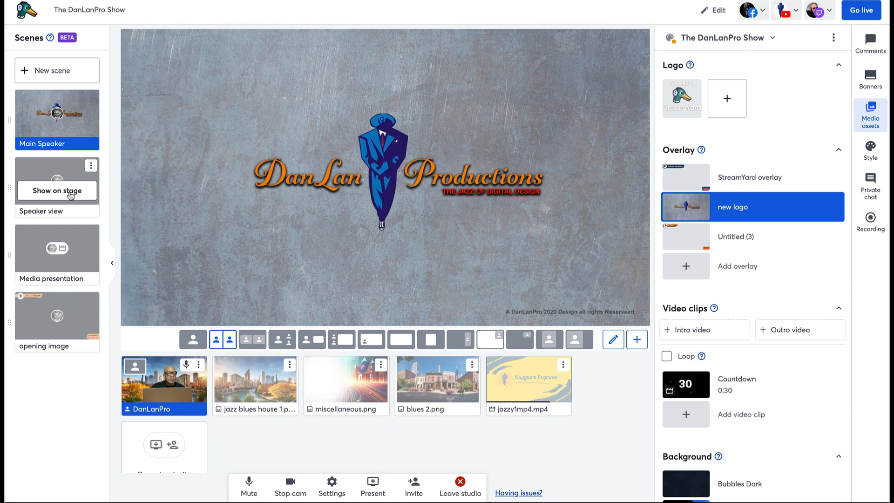
{"action": "left_click", "coordinate": [70, 191]}
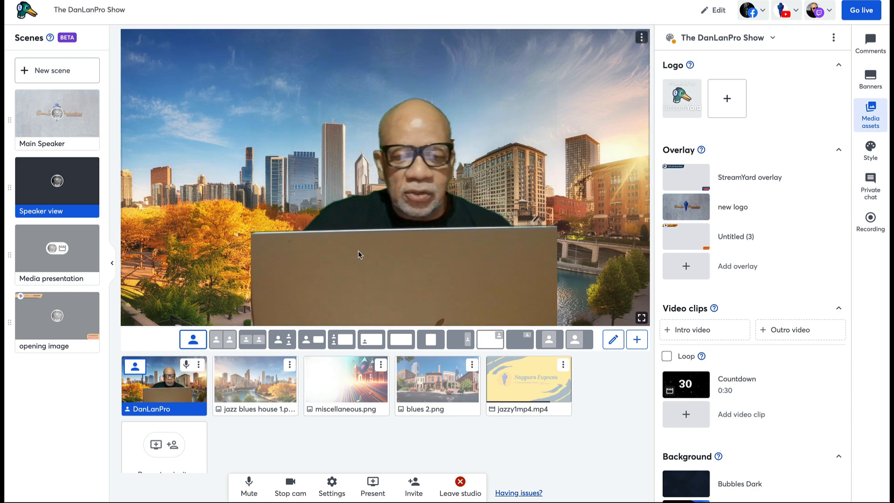
{"action": "left_click", "coordinate": [55, 254]}
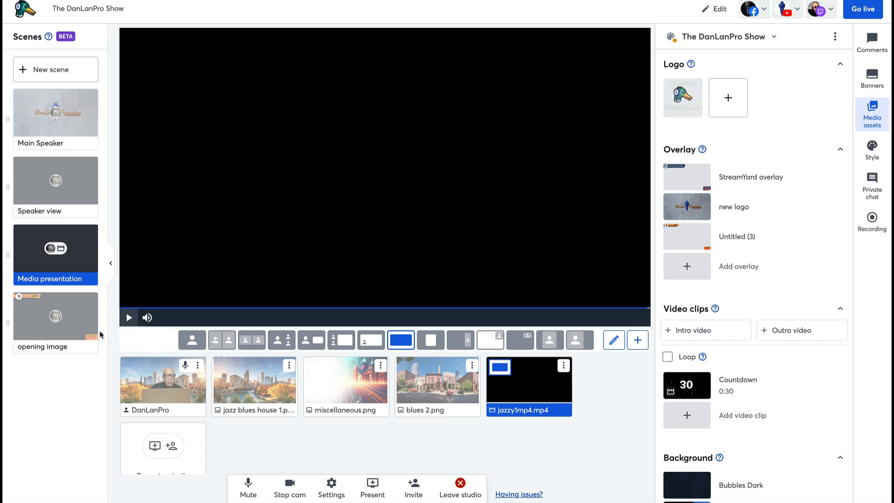
{"action": "mouse_move", "coordinate": [56, 328]}
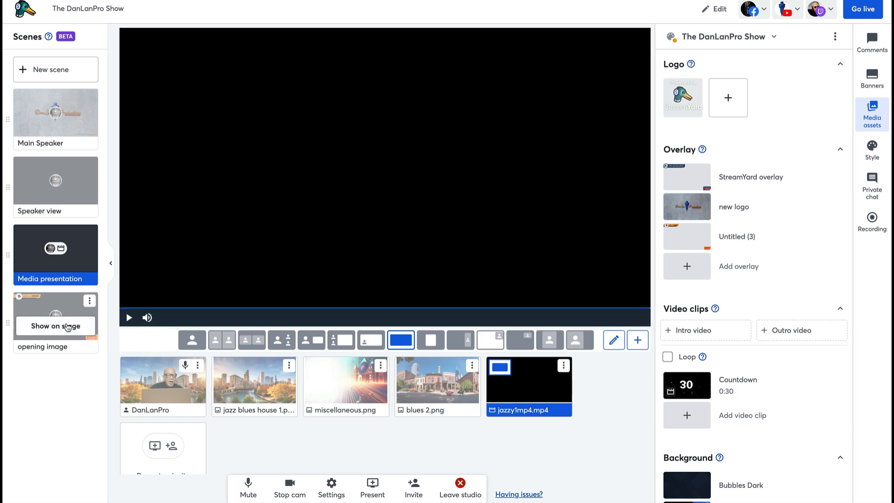
{"action": "left_click", "coordinate": [68, 327]}
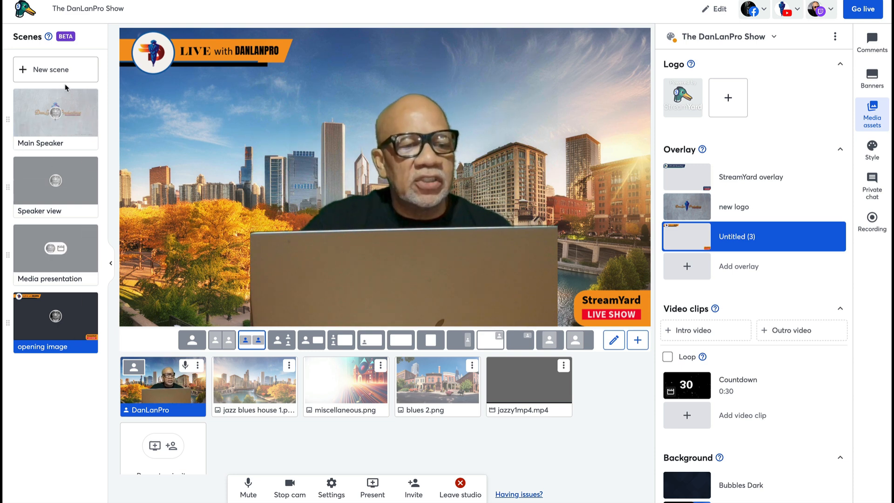
Step: Create a new Media presentation scene, show it on stage and give it the layout with only full-size media
{"action": "left_click", "coordinate": [40, 78]}
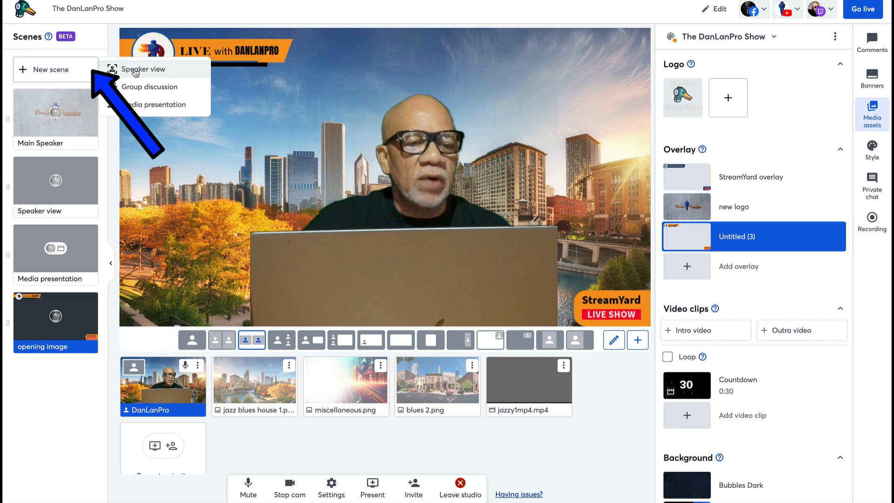
{"action": "left_click", "coordinate": [151, 108]}
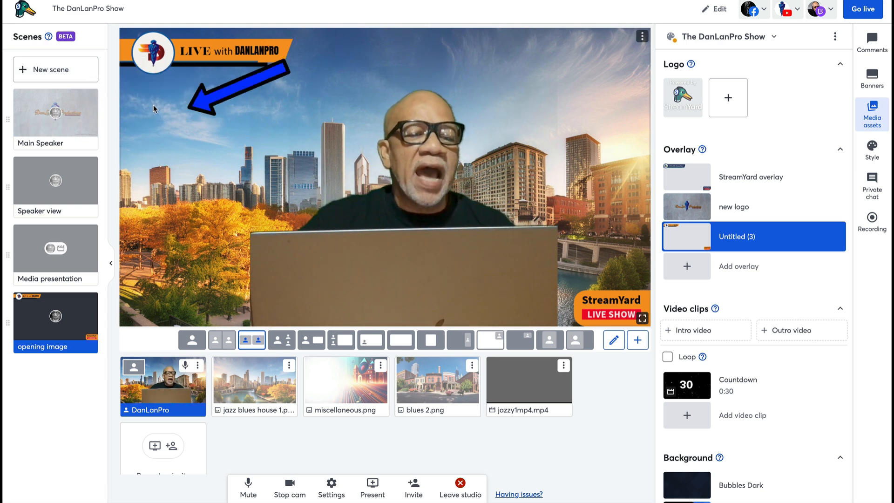
{"action": "mouse_move", "coordinate": [70, 397]}
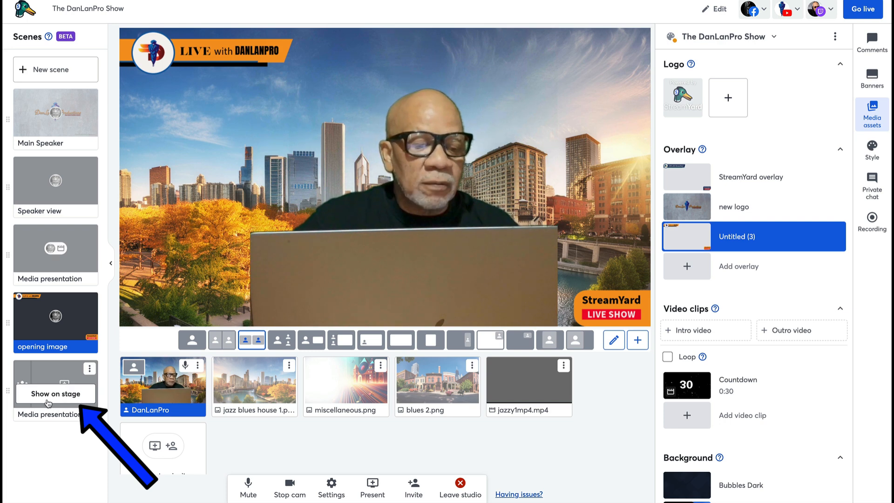
{"action": "left_click", "coordinate": [61, 393]}
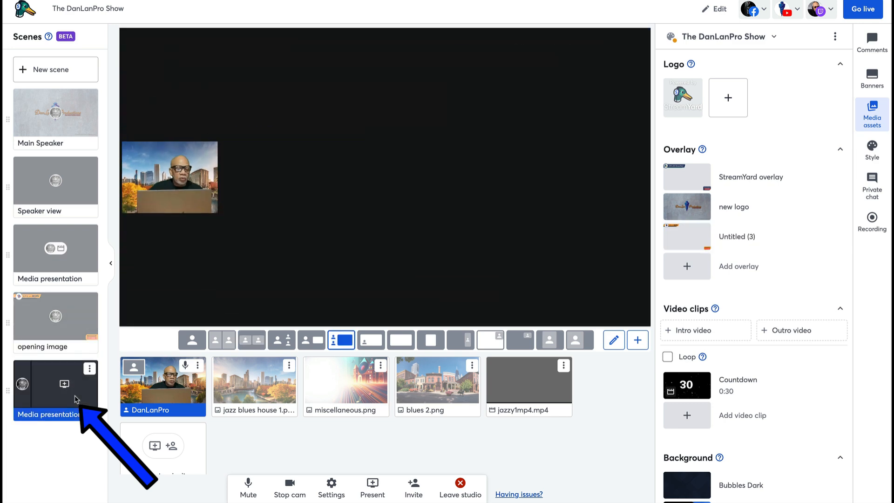
{"action": "left_click", "coordinate": [404, 344]}
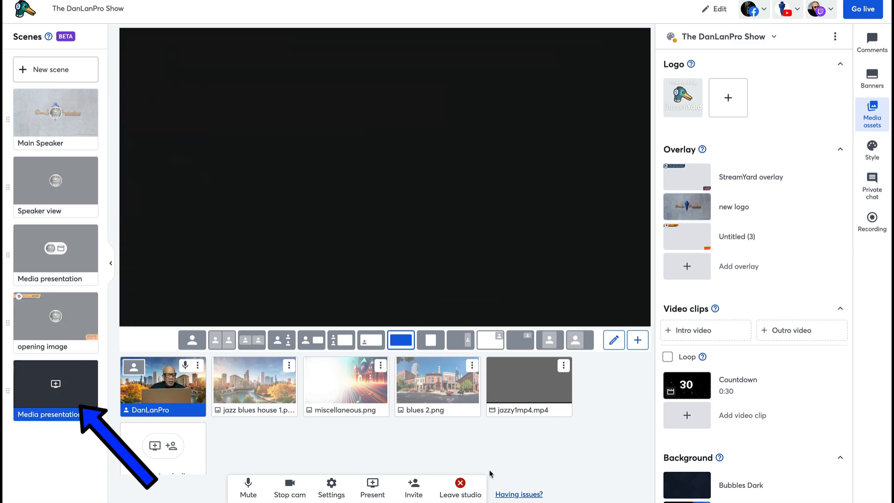
Step: Add the video file Main end card.mp4 from the end card folder to the studio's media sources
{"action": "left_click", "coordinate": [376, 487]}
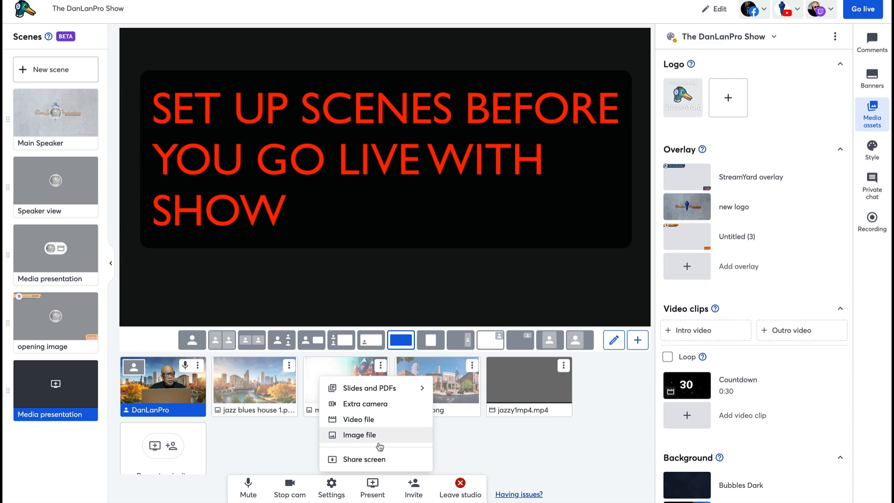
{"action": "left_click", "coordinate": [360, 422]}
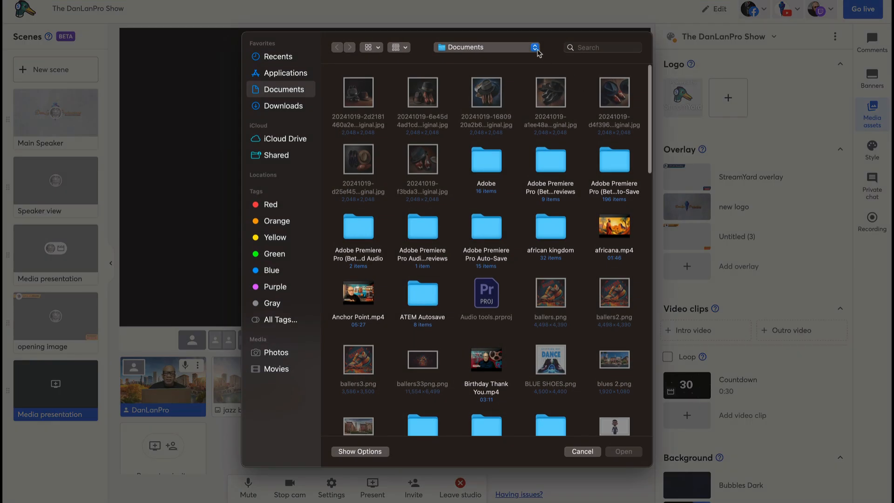
{"action": "left_click", "coordinate": [536, 48]}
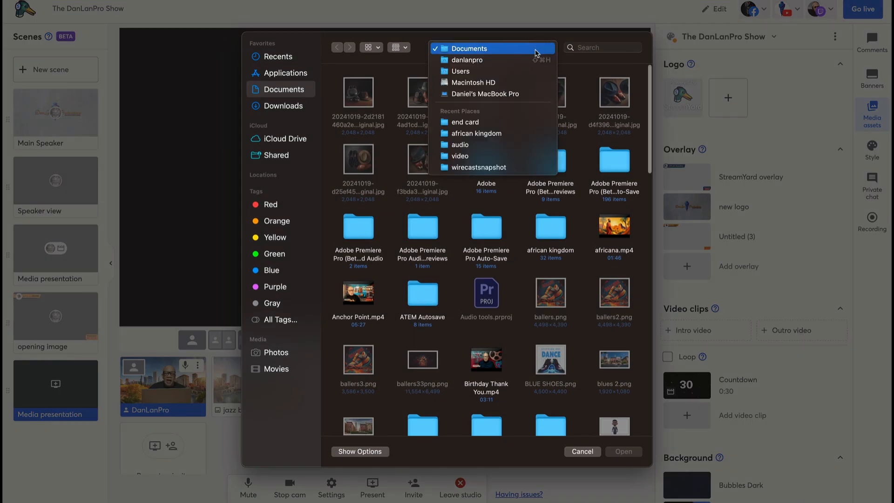
{"action": "left_click", "coordinate": [474, 123]}
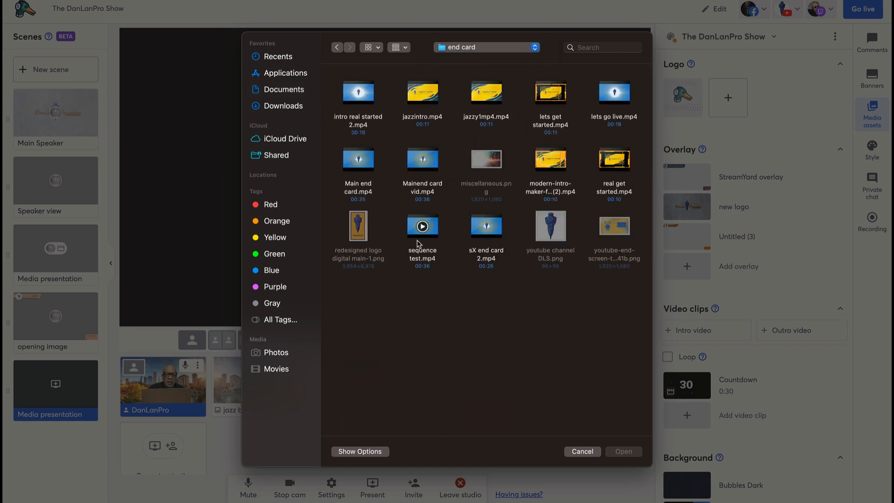
{"action": "left_click", "coordinate": [437, 168]}
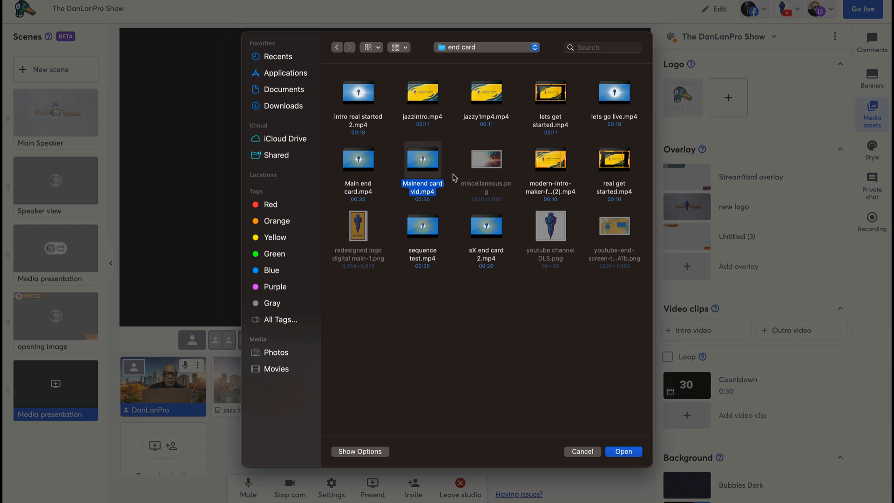
{"action": "left_click", "coordinate": [369, 166]}
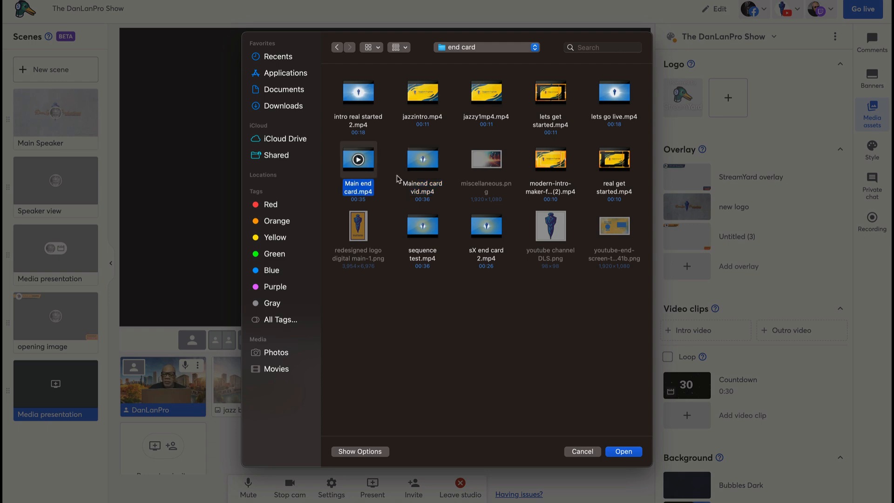
{"action": "left_click", "coordinate": [629, 453]}
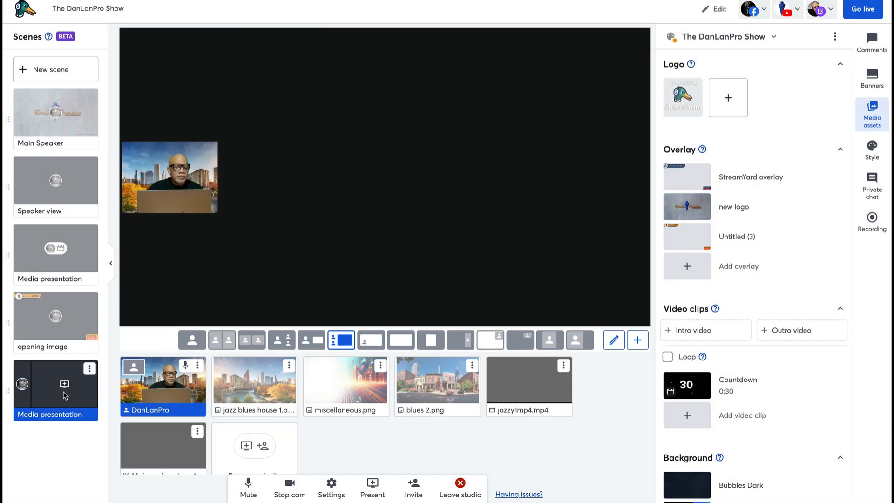
Step: Put Main end card.mp4 on stage in the last Media presentation scene, then pause the video and rewind it to its start
{"action": "mouse_move", "coordinate": [176, 396]}
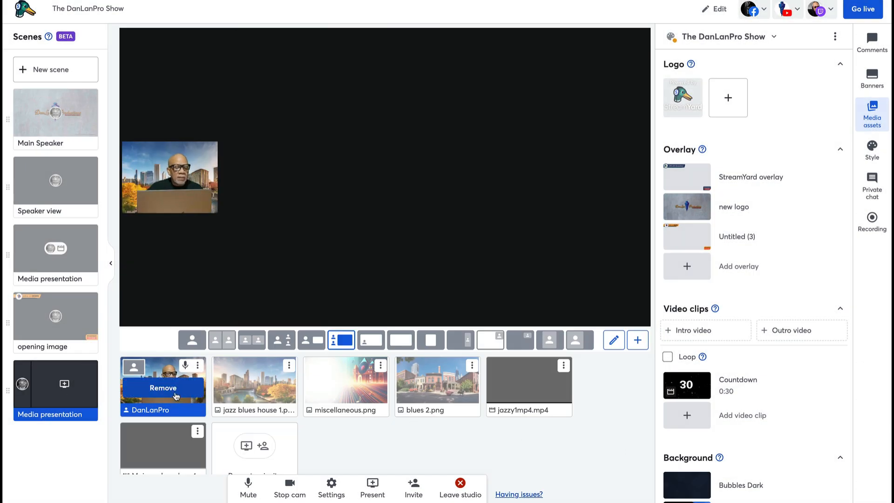
{"action": "mouse_move", "coordinate": [160, 435]}
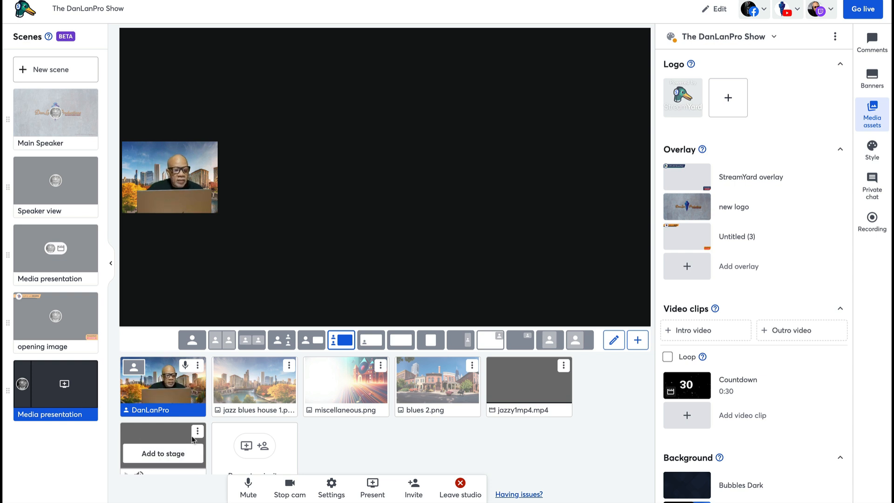
{"action": "scroll", "coordinate": [195, 447], "scroll_direction": "down", "scroll_amount": 1}
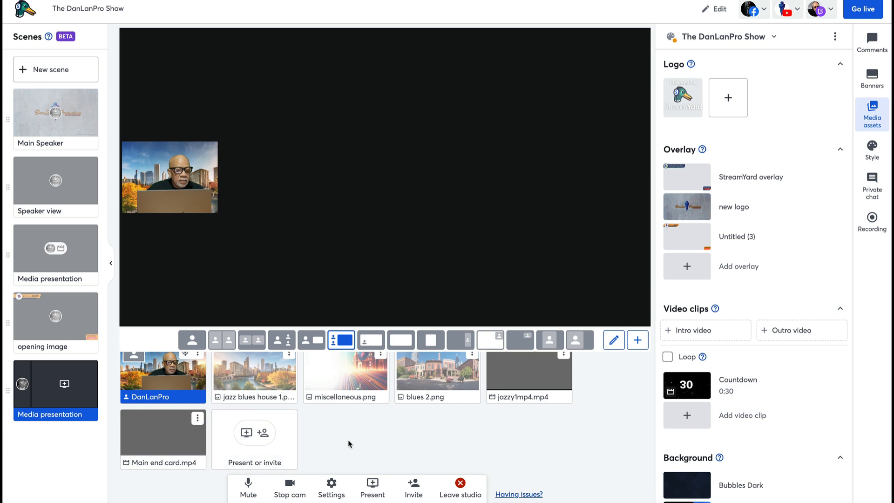
{"action": "left_click", "coordinate": [180, 442]}
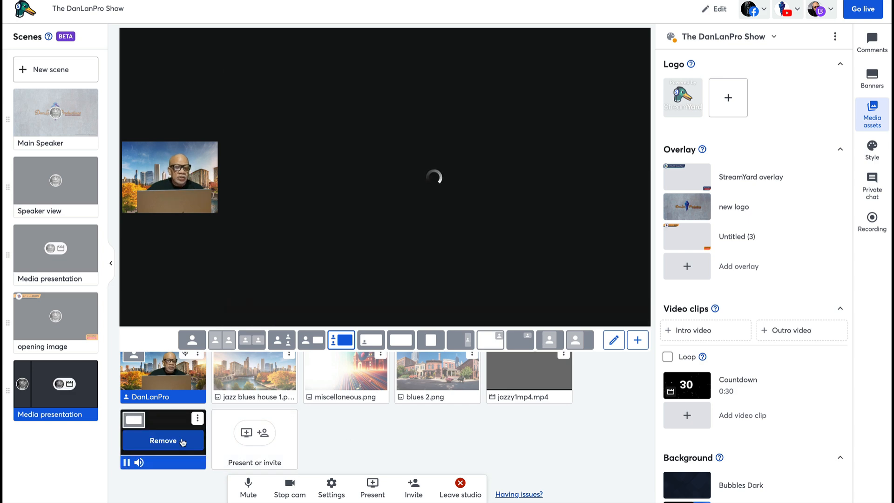
{"action": "left_click", "coordinate": [237, 291]}
{"action": "left_click_drag", "start_coordinate": [250, 281], "coordinate": [197, 281]}
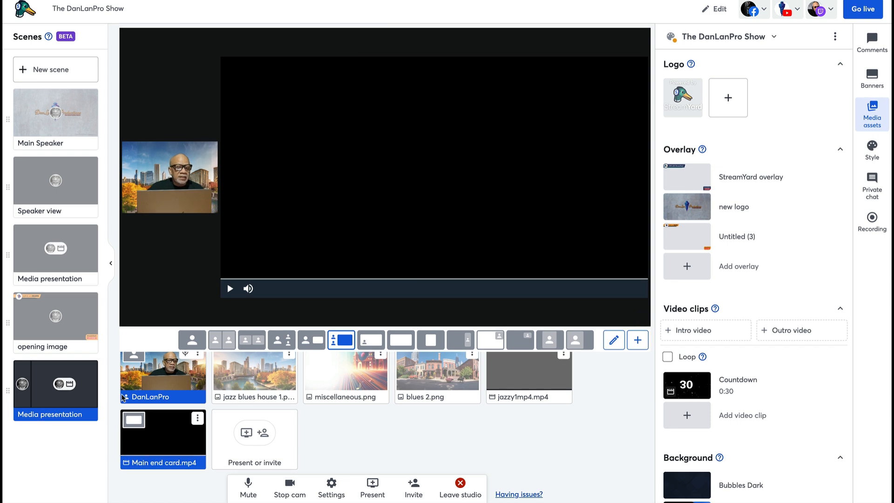
Step: Remove the presenter's camera from the last Media presentation scene and dismiss the audio tip
{"action": "mouse_move", "coordinate": [132, 378]}
{"action": "left_click", "coordinate": [174, 381]}
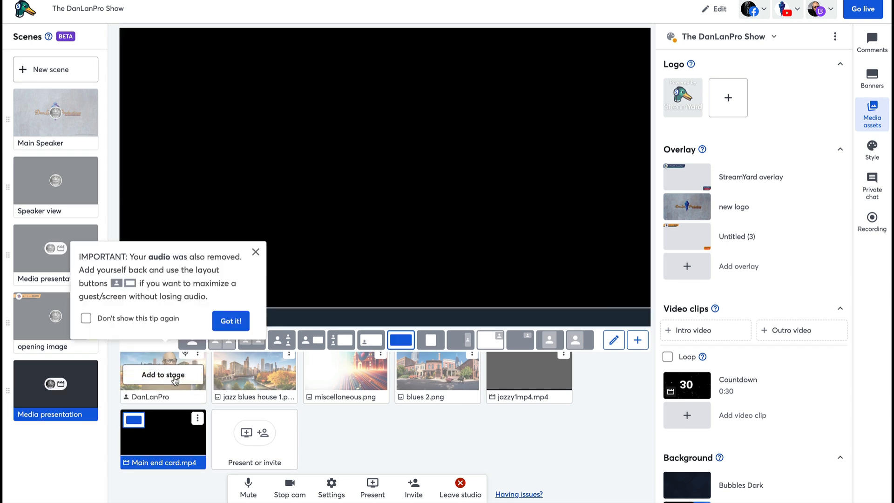
{"action": "left_click", "coordinate": [231, 321]}
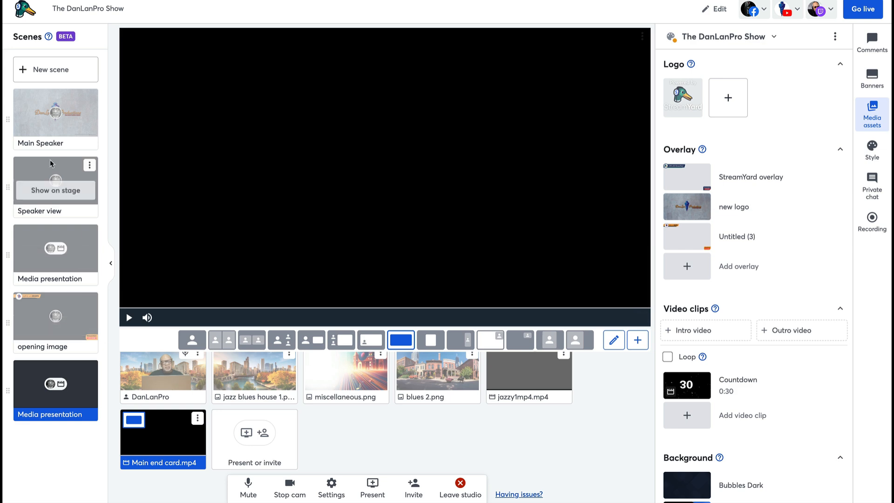
Step: Show the Main Speaker, Speaker view, first Media presentation and opening image scenes on stage in order
{"action": "mouse_move", "coordinate": [56, 124]}
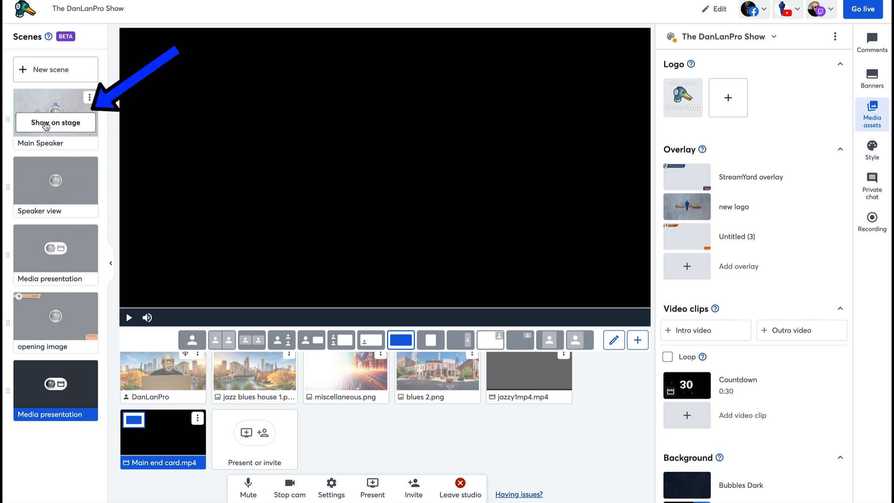
{"action": "left_click", "coordinate": [65, 123]}
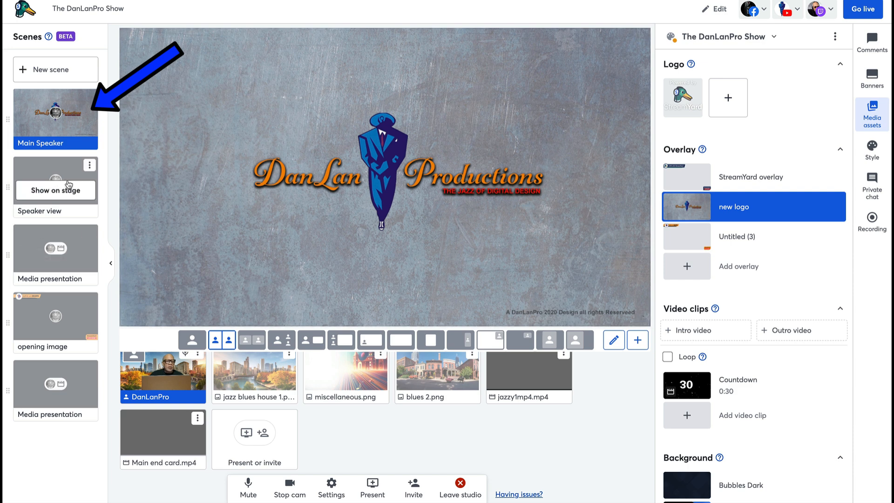
{"action": "left_click", "coordinate": [61, 195]}
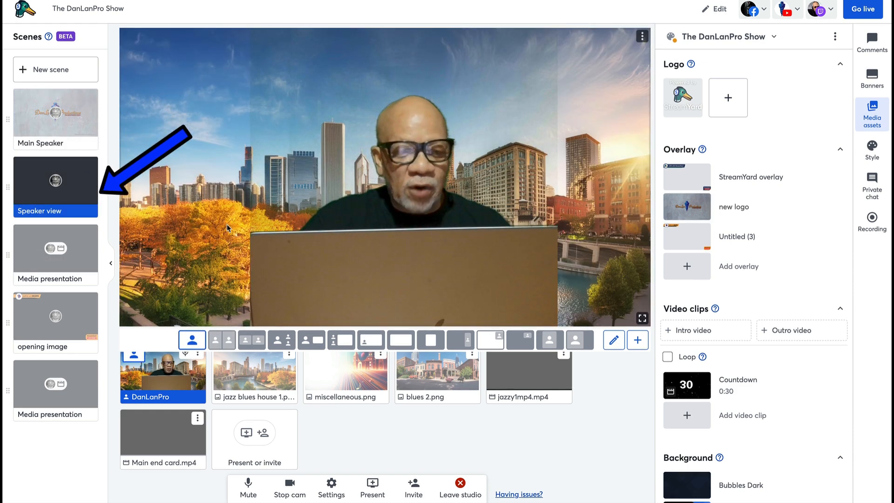
{"action": "mouse_move", "coordinate": [64, 264]}
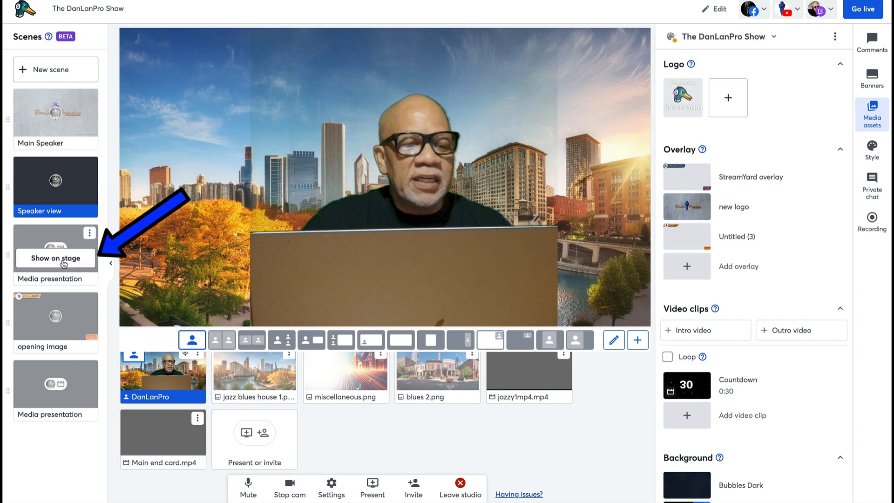
{"action": "left_click", "coordinate": [77, 263]}
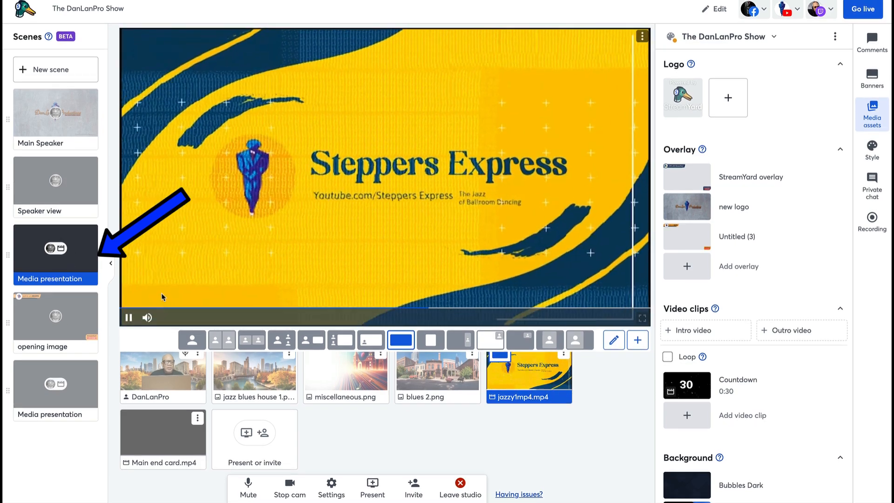
{"action": "mouse_move", "coordinate": [61, 195]}
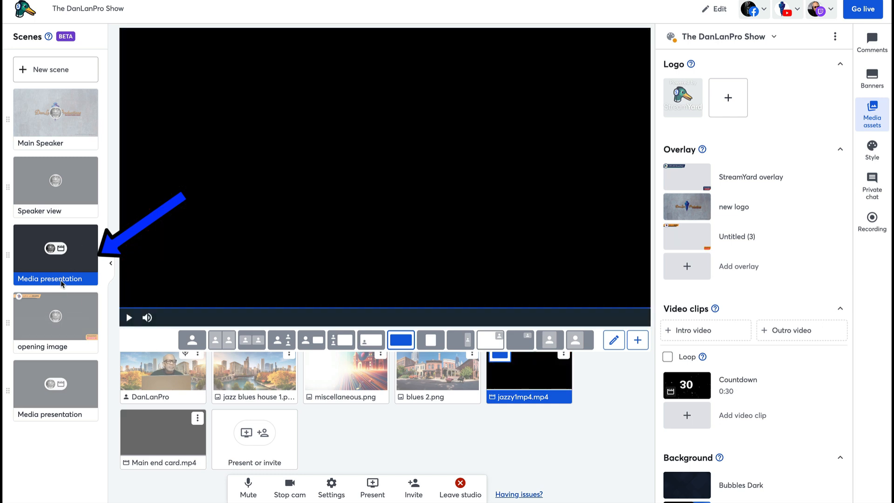
{"action": "mouse_move", "coordinate": [64, 327]}
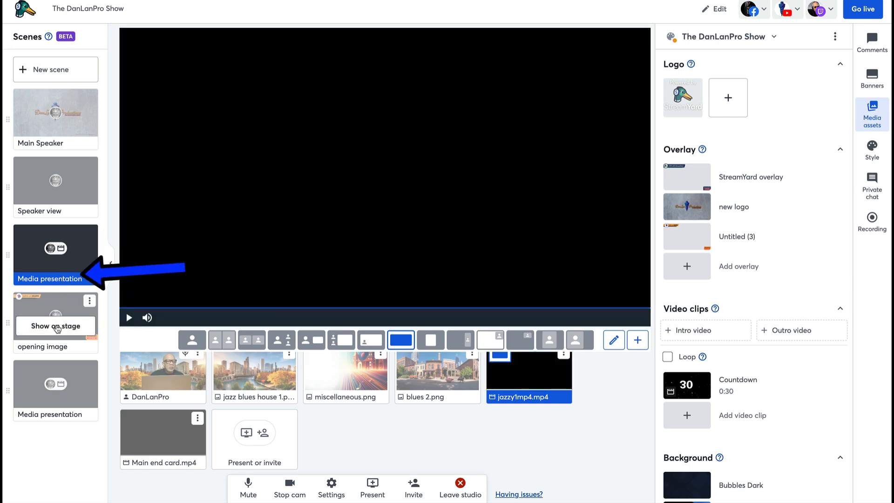
{"action": "left_click", "coordinate": [66, 329]}
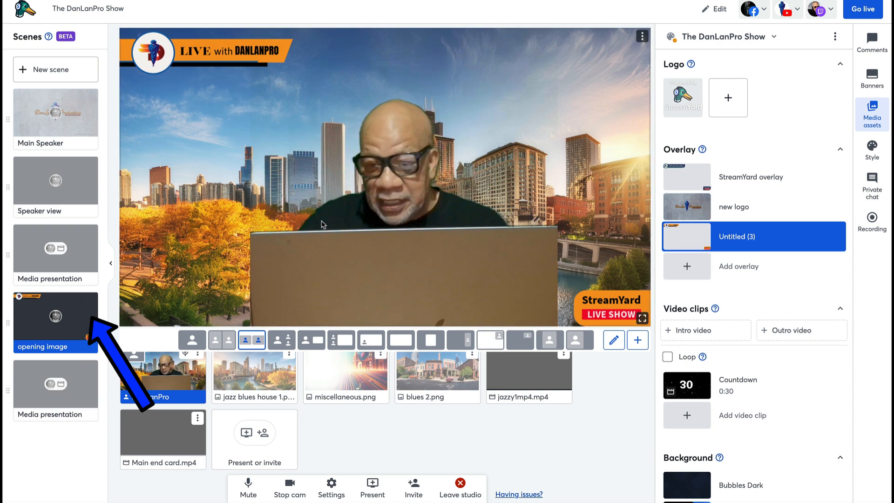
Step: Show the last Media presentation scene on stage, dismiss the audio tip and pause the playing end card video
{"action": "mouse_move", "coordinate": [66, 402]}
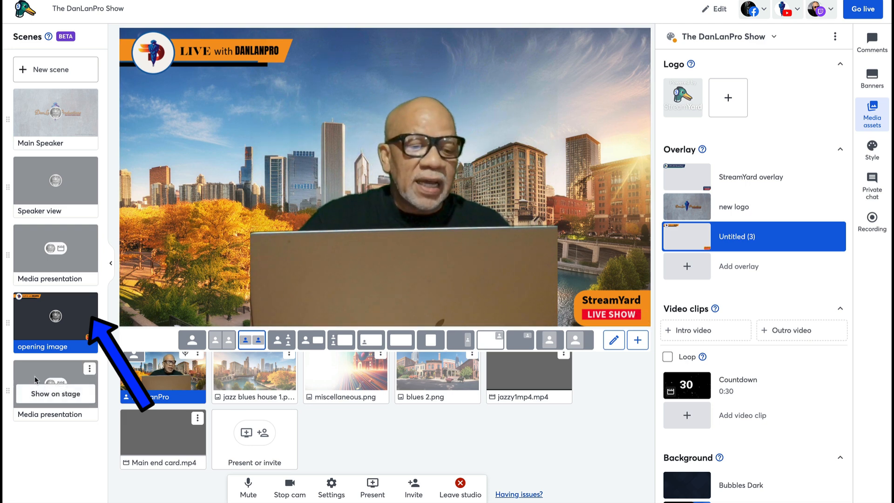
{"action": "left_click", "coordinate": [74, 396]}
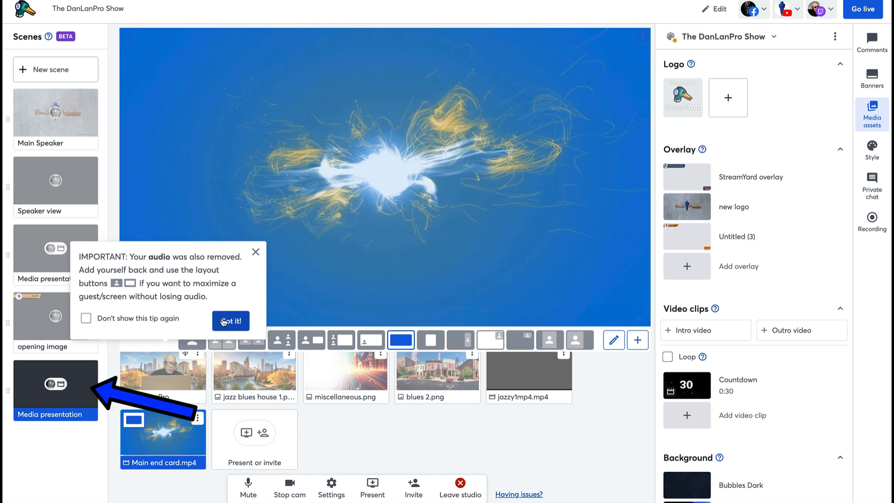
{"action": "left_click", "coordinate": [227, 320]}
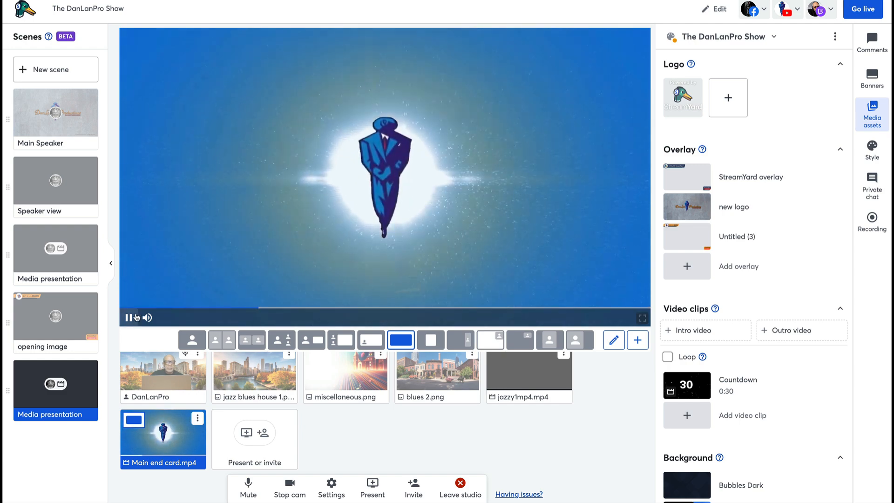
{"action": "left_click", "coordinate": [129, 318]}
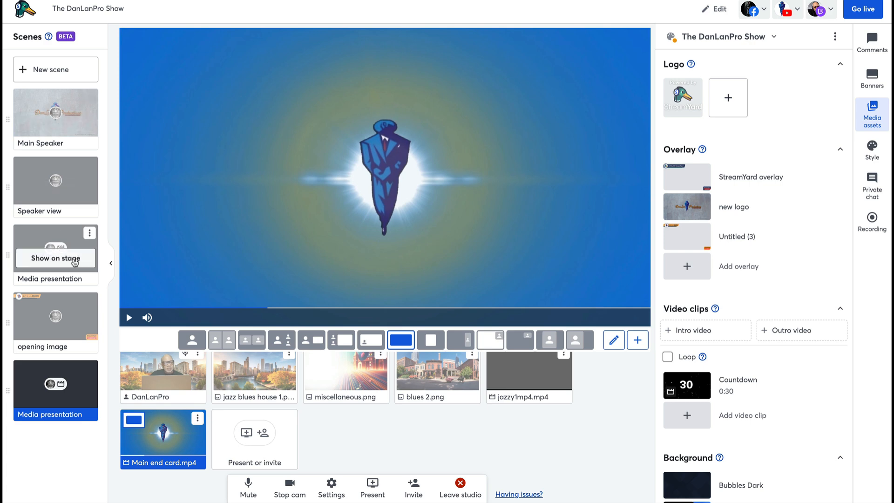
Step: Switch the stage back to the opening image scene and then to the Main Speaker scene
{"action": "left_click", "coordinate": [59, 326]}
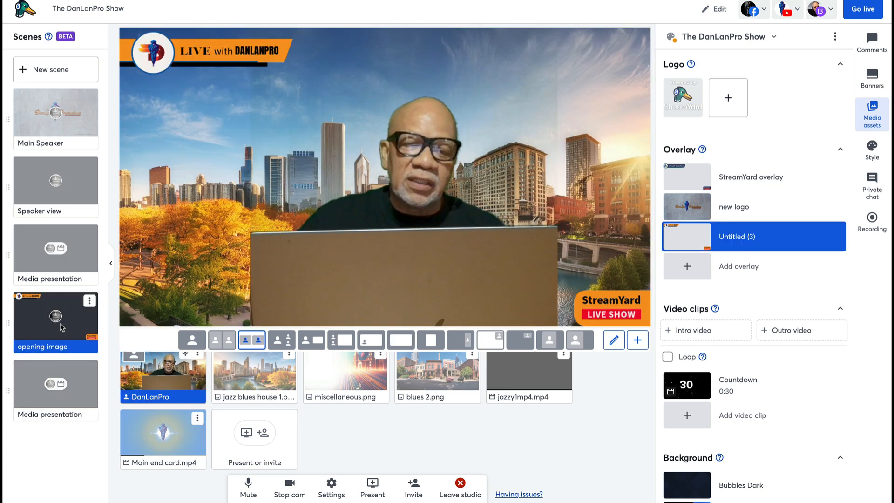
{"action": "mouse_move", "coordinate": [64, 259]}
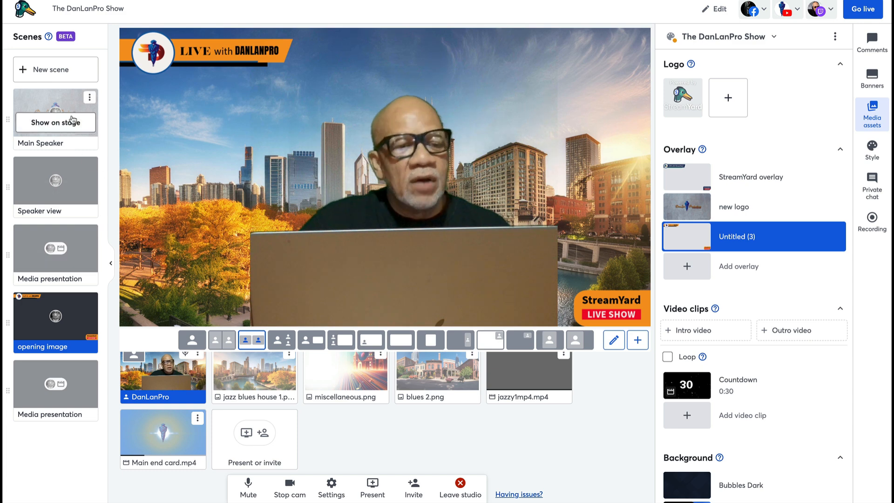
{"action": "left_click", "coordinate": [73, 123]}
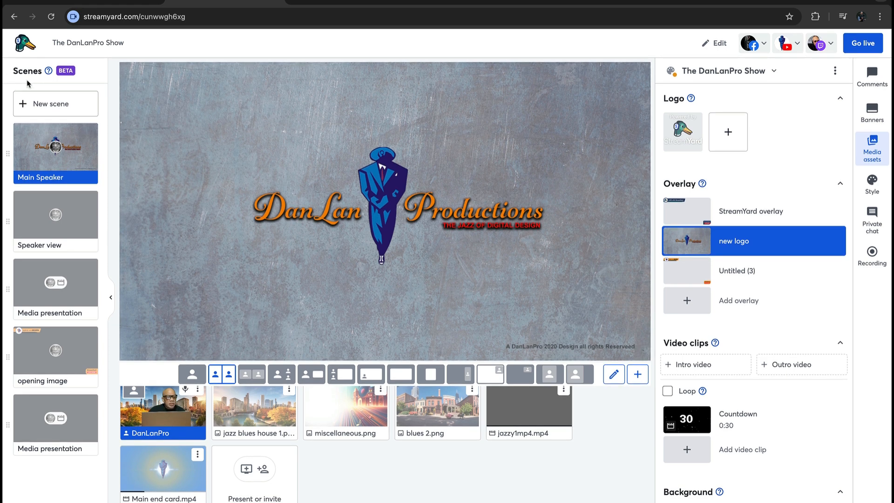
Step: Leave the studio for the home page and open the recording titled art from the Library
{"action": "left_click", "coordinate": [15, 18]}
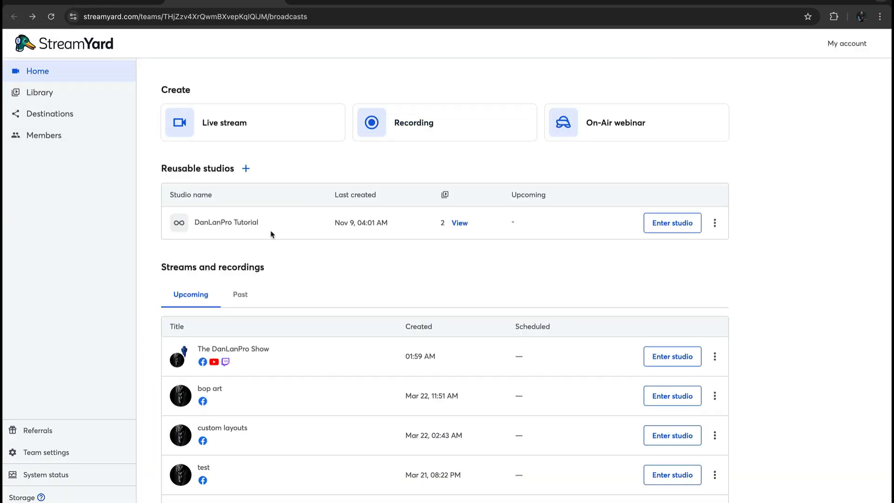
{"action": "left_click", "coordinate": [45, 97]}
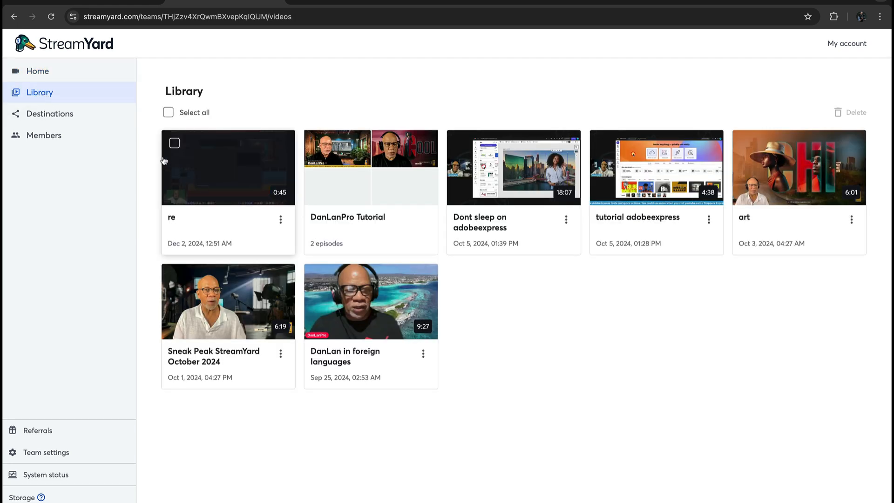
{"action": "left_click", "coordinate": [787, 177]}
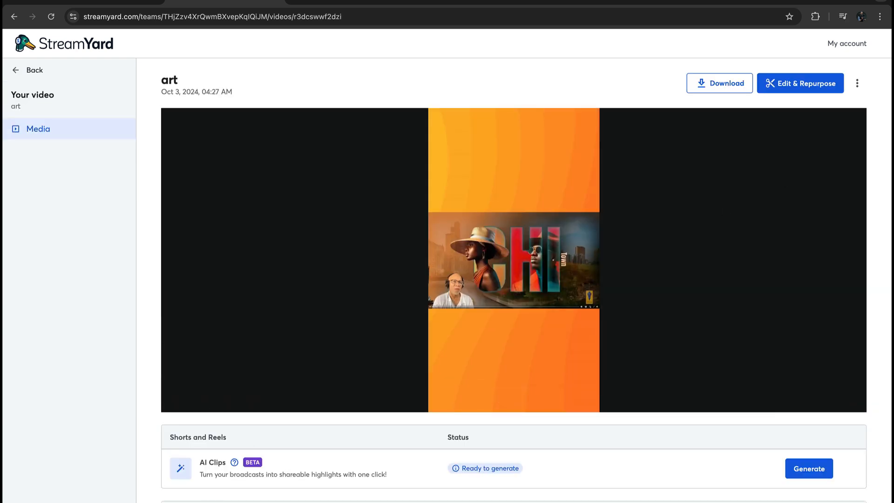
Step: Open the art recording for editing as Shorts and Reels (9:16) and shift the one-minute clip selection to start at about 0:14.6
{"action": "scroll", "coordinate": [782, 447], "scroll_direction": "down", "scroll_amount": 1}
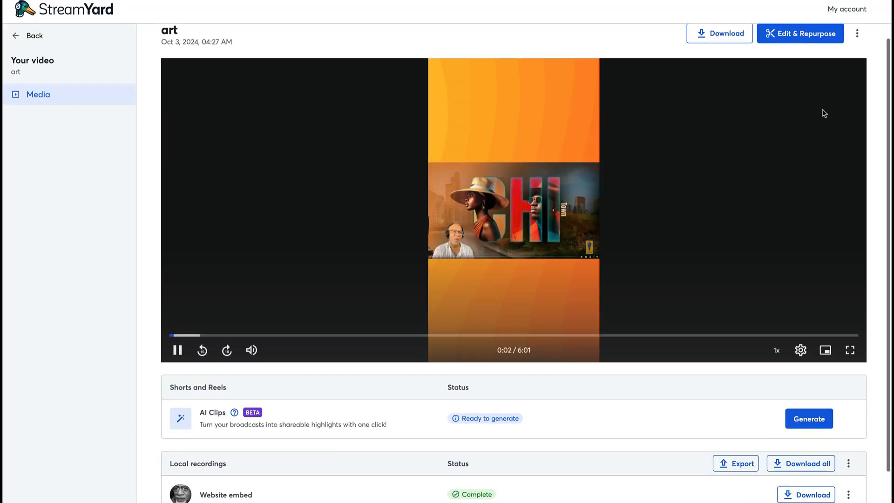
{"action": "scroll", "coordinate": [788, 42], "scroll_direction": "up", "scroll_amount": 1}
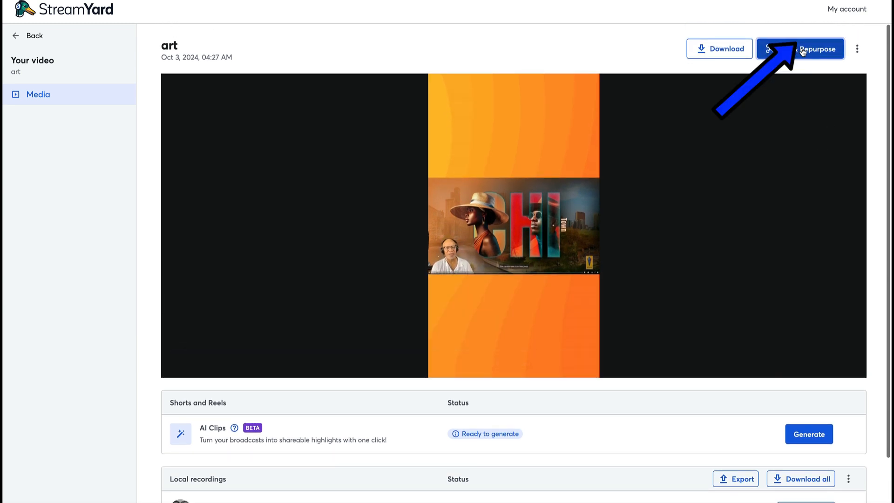
{"action": "left_click", "coordinate": [805, 48]}
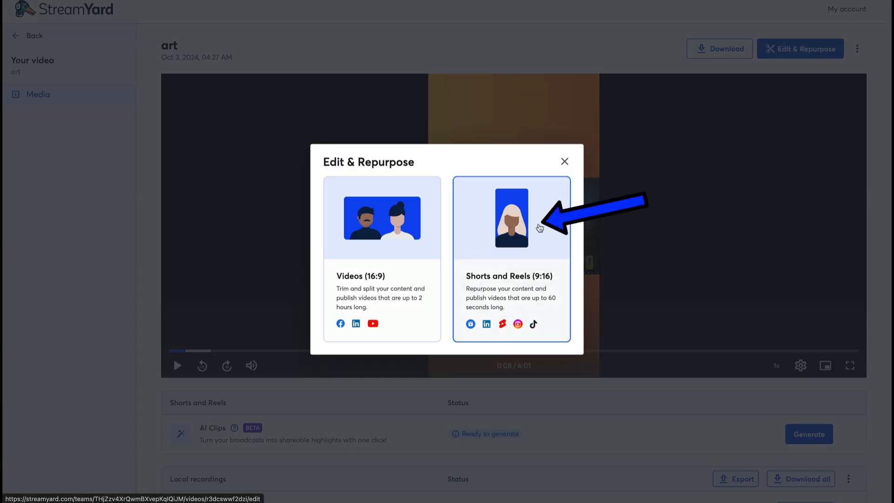
{"action": "left_click", "coordinate": [520, 239]}
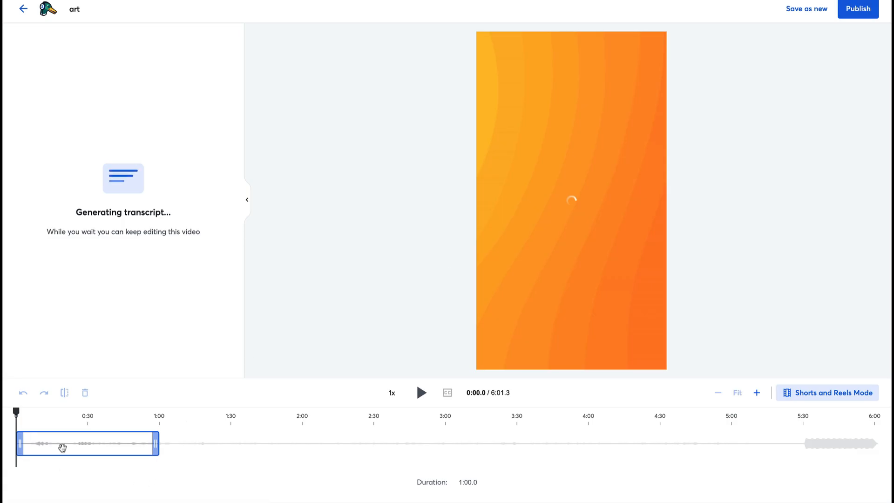
{"action": "left_click_drag", "start_coordinate": [59, 447], "coordinate": [93, 449]}
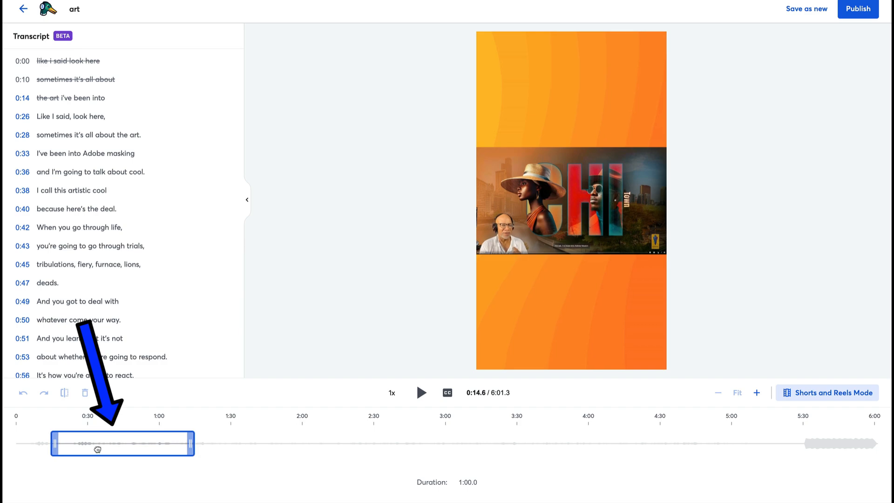
Step: Leave the Shorts and Reels editor and discard the unsaved changes
{"action": "left_click", "coordinate": [25, 11]}
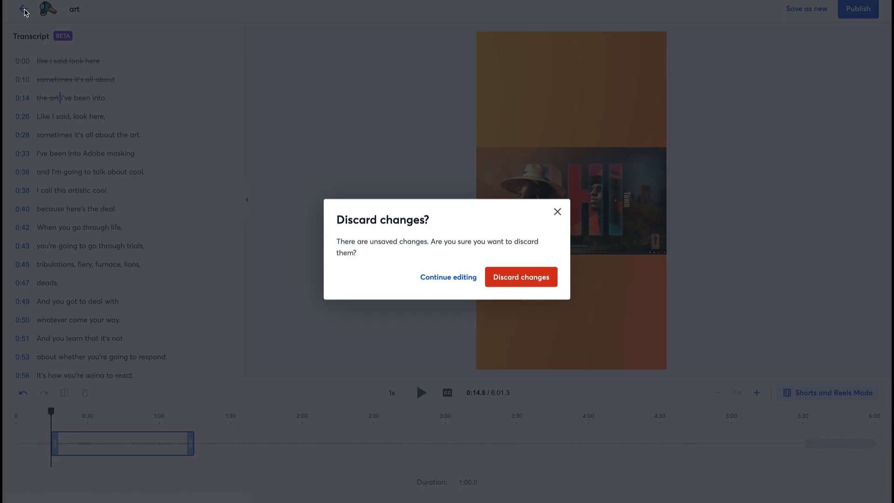
{"action": "left_click", "coordinate": [526, 278]}
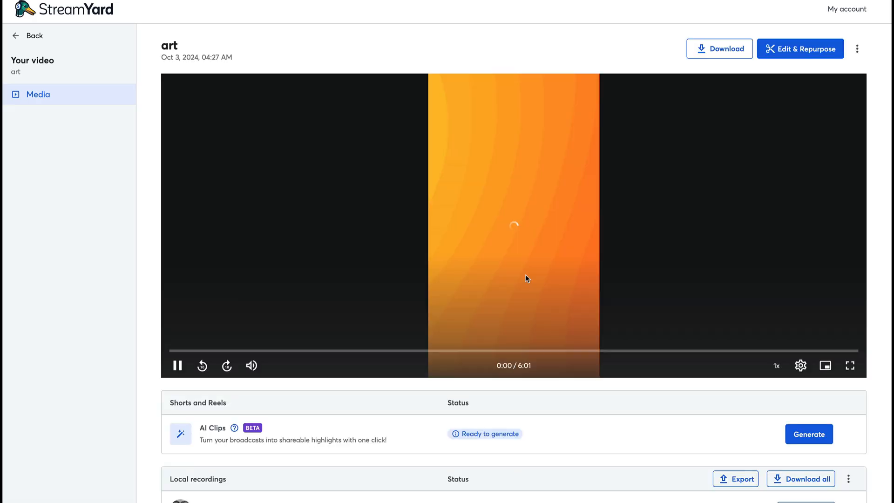
Step: Generate AI Clips from the art recording and monitor their progress under Shorts and Reels
{"action": "scroll", "coordinate": [744, 454], "scroll_direction": "up", "scroll_amount": 1}
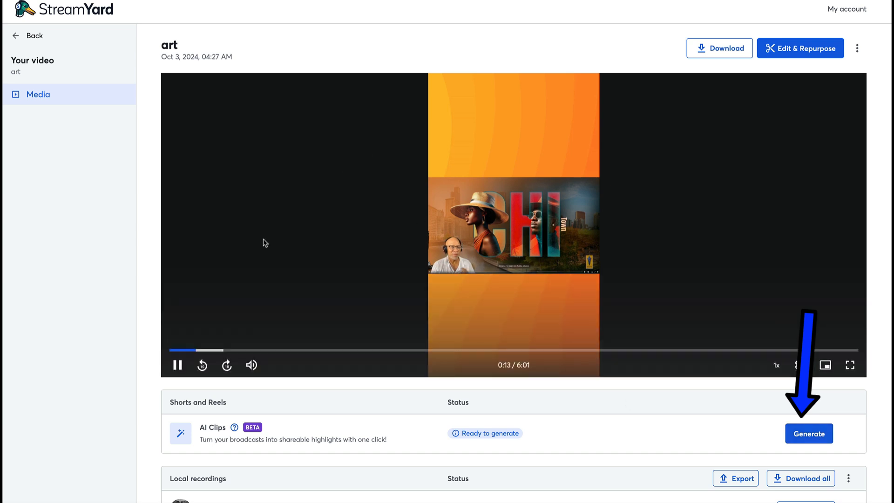
{"action": "scroll", "coordinate": [494, 274], "scroll_direction": "down", "scroll_amount": 1}
{"action": "scroll", "coordinate": [200, 351], "scroll_direction": "down", "scroll_amount": 1}
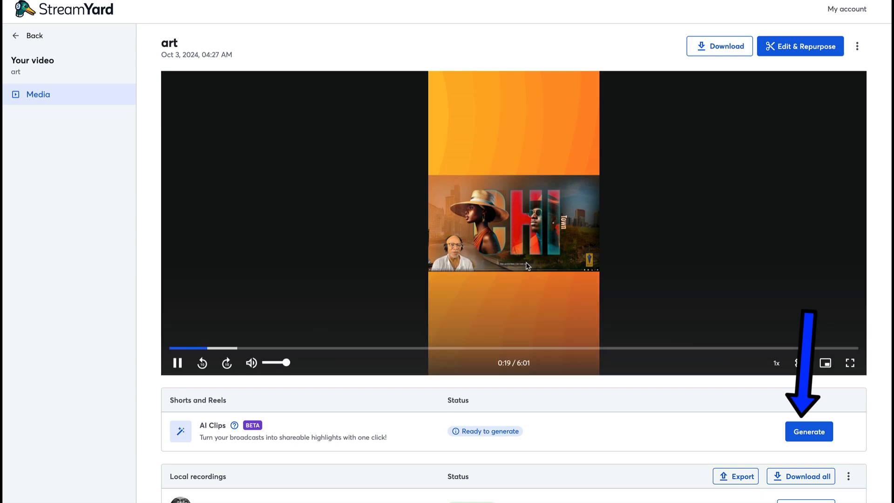
{"action": "scroll", "coordinate": [443, 303], "scroll_direction": "down", "scroll_amount": 1}
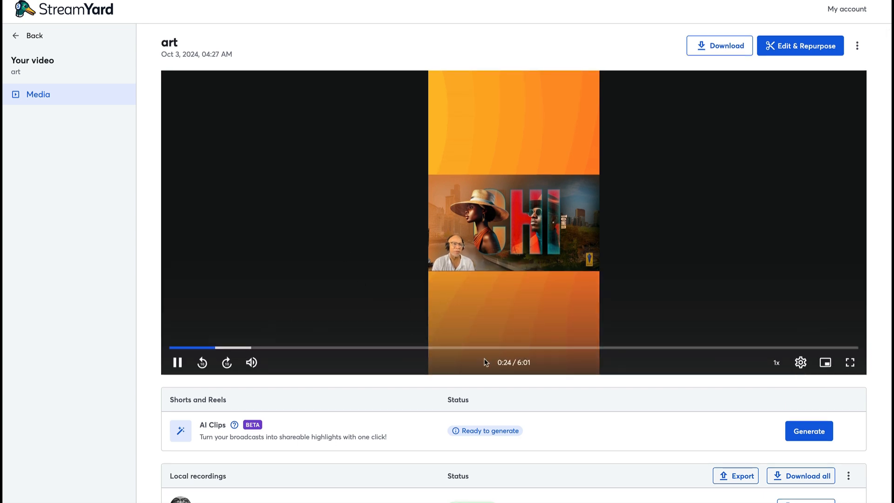
{"action": "scroll", "coordinate": [476, 367], "scroll_direction": "up", "scroll_amount": 1}
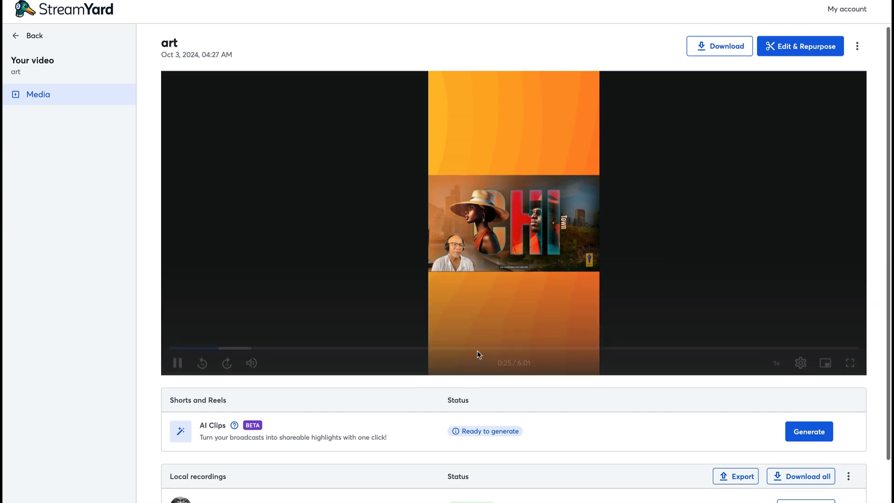
{"action": "scroll", "coordinate": [466, 356], "scroll_direction": "up", "scroll_amount": 1}
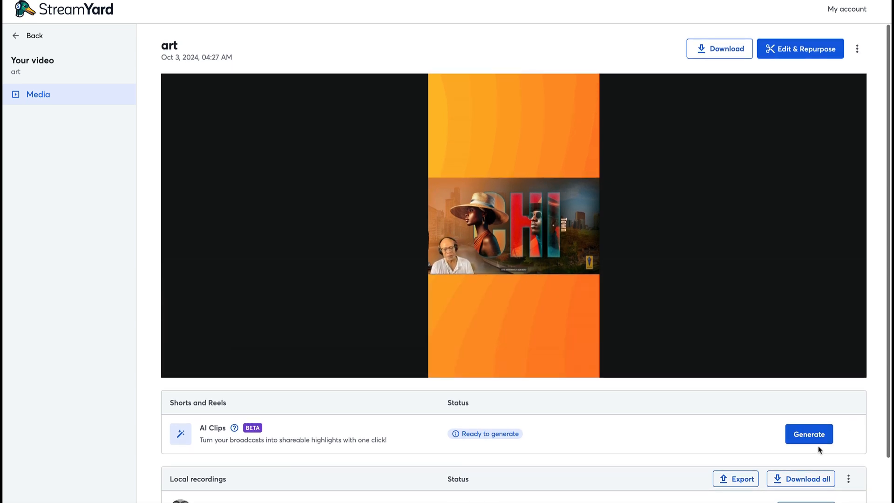
{"action": "scroll", "coordinate": [760, 434], "scroll_direction": "down", "scroll_amount": 1}
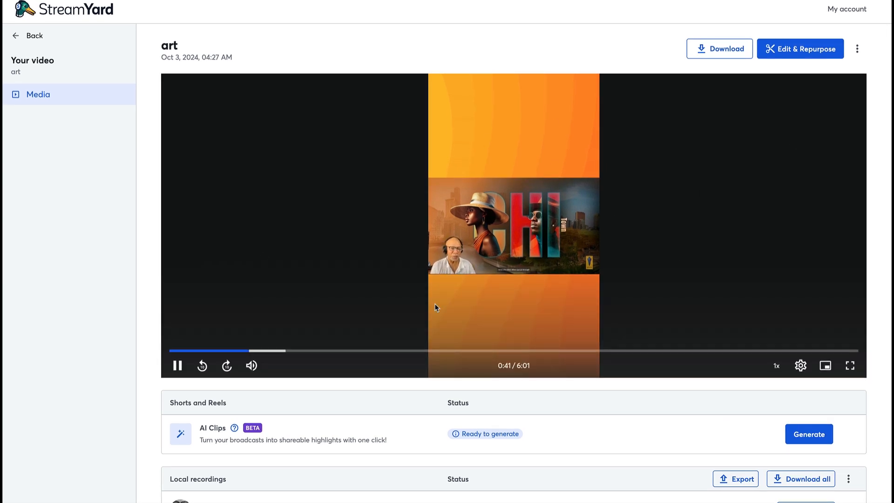
{"action": "left_click", "coordinate": [808, 436]}
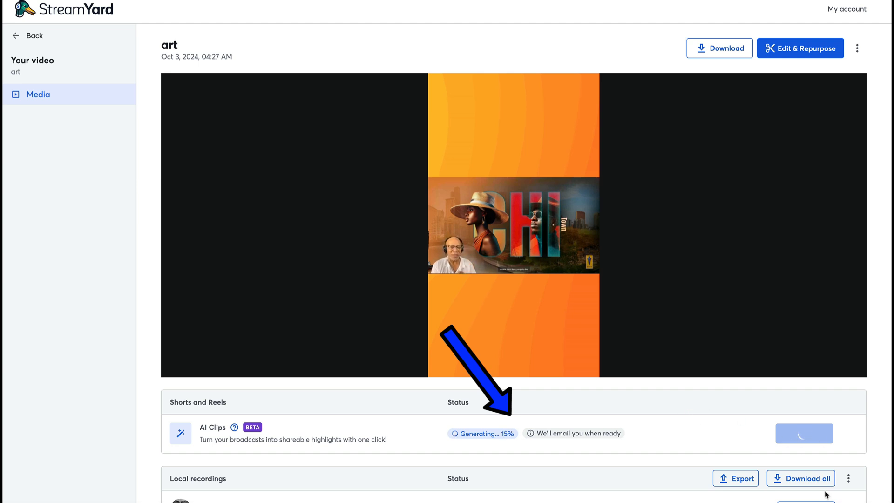
{"action": "scroll", "coordinate": [769, 461], "scroll_direction": "down", "scroll_amount": 1}
{"action": "scroll", "coordinate": [770, 459], "scroll_direction": "up", "scroll_amount": 1}
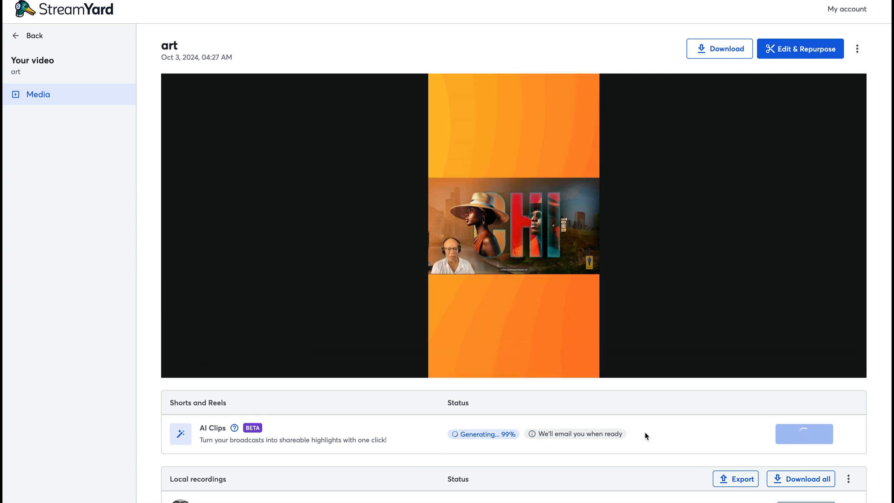
{"action": "scroll", "coordinate": [694, 414], "scroll_direction": "down", "scroll_amount": 1}
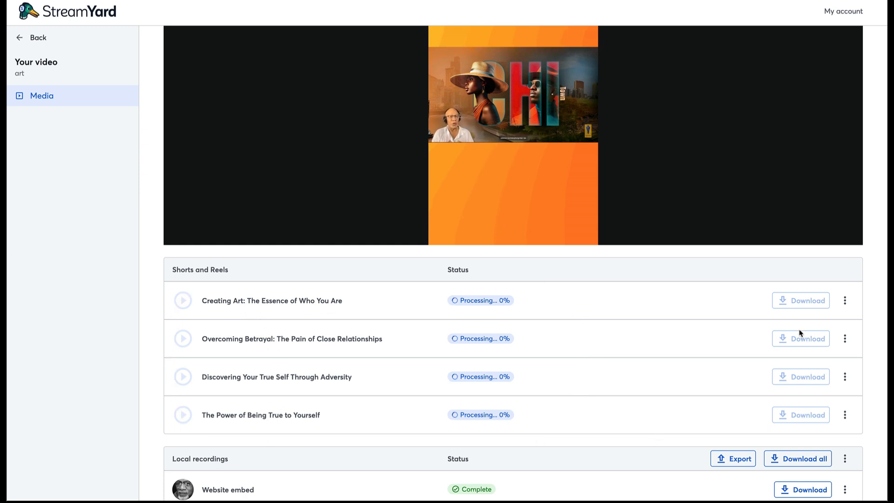
Step: Preview the generated clip Creating Art: The Essence of Who You Are and pause it near its end
{"action": "scroll", "coordinate": [801, 332], "scroll_direction": "up", "scroll_amount": 3}
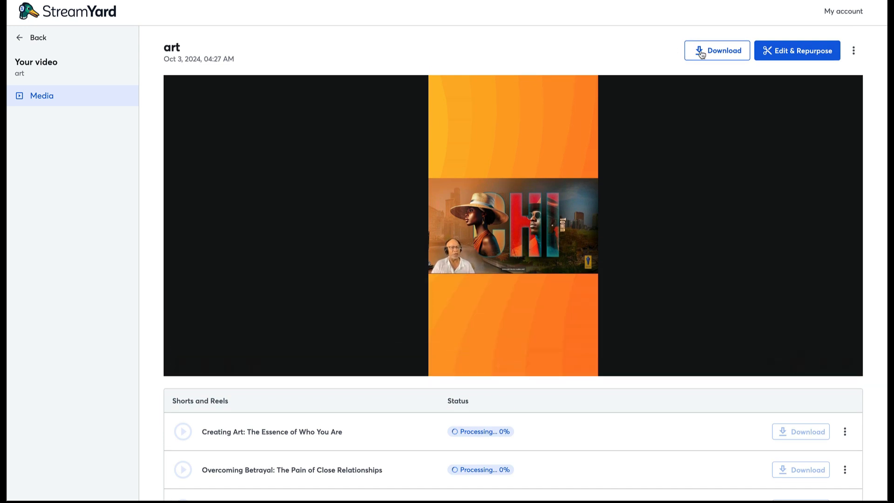
{"action": "scroll", "coordinate": [515, 319], "scroll_direction": "down", "scroll_amount": 3}
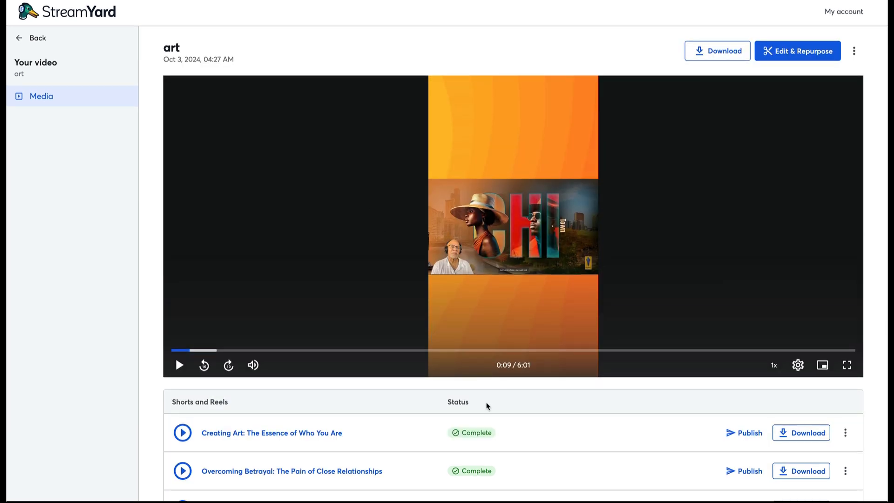
{"action": "scroll", "coordinate": [485, 406], "scroll_direction": "down", "scroll_amount": 1}
{"action": "scroll", "coordinate": [469, 404], "scroll_direction": "down", "scroll_amount": 1}
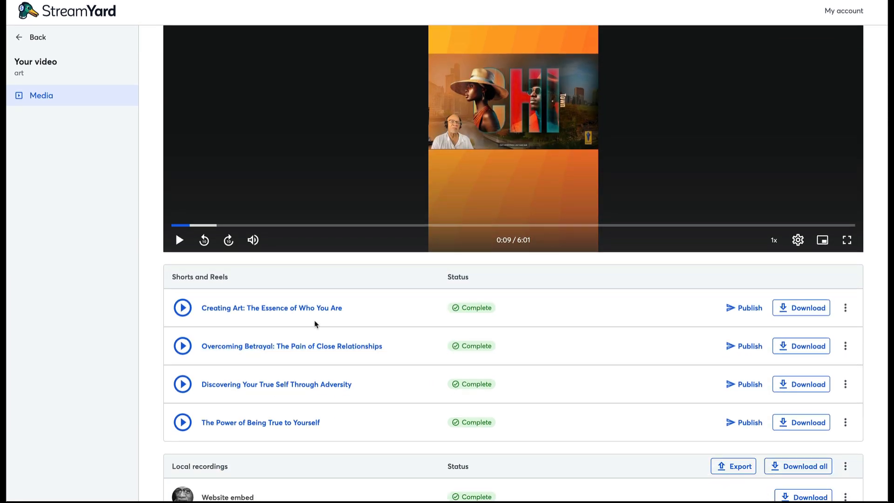
{"action": "left_click", "coordinate": [286, 309]}
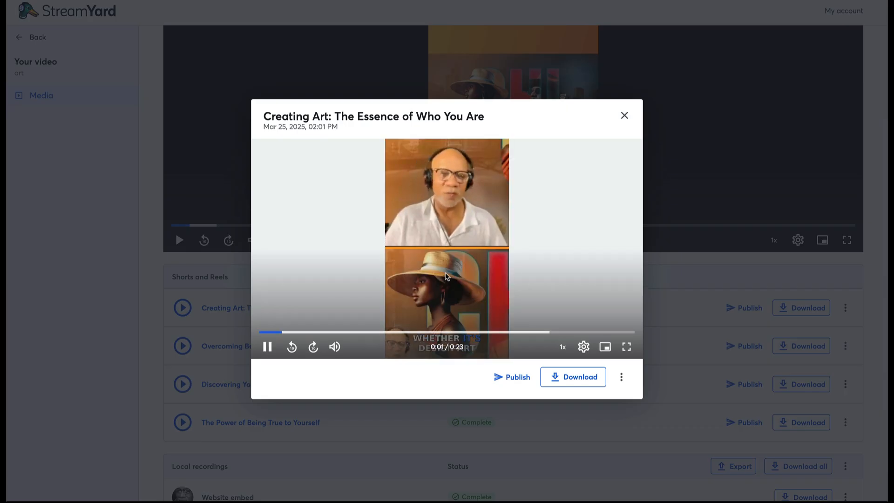
{"action": "left_click", "coordinate": [269, 347]}
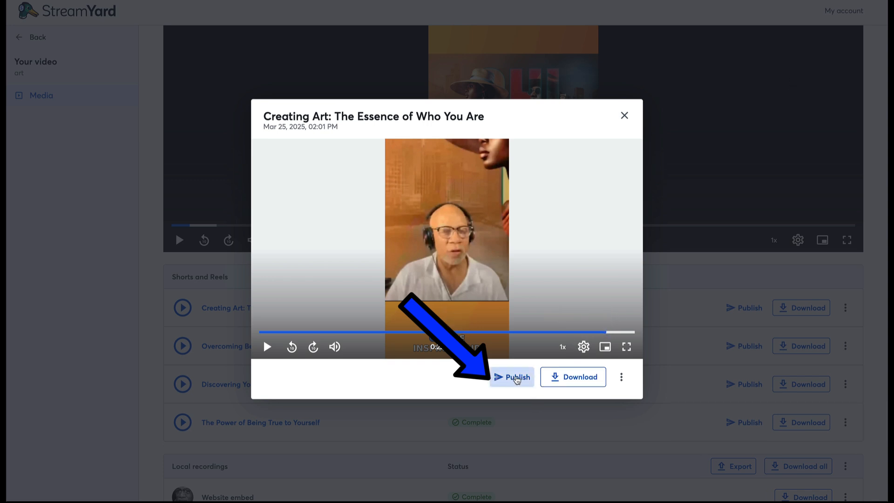
Step: View the Shorts and Reels publishing destinations for the Creating Art clip, then close both dialogs without publishing
{"action": "left_click", "coordinate": [515, 378]}
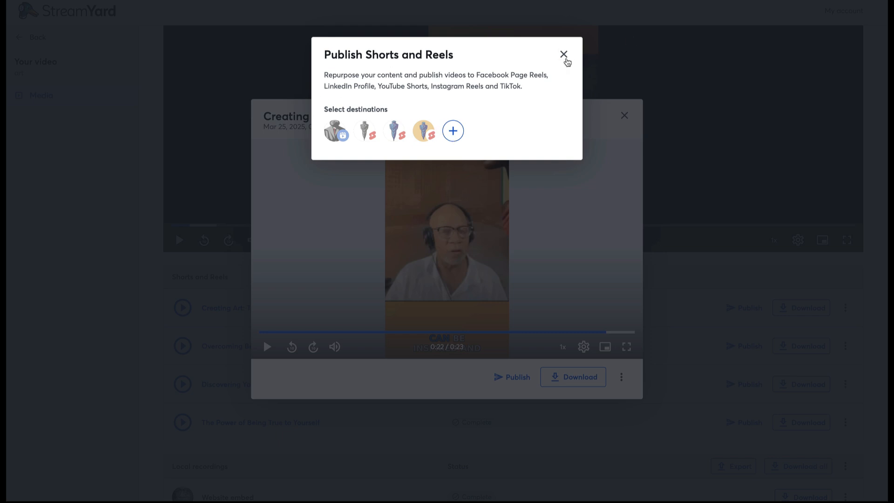
{"action": "left_click", "coordinate": [563, 55]}
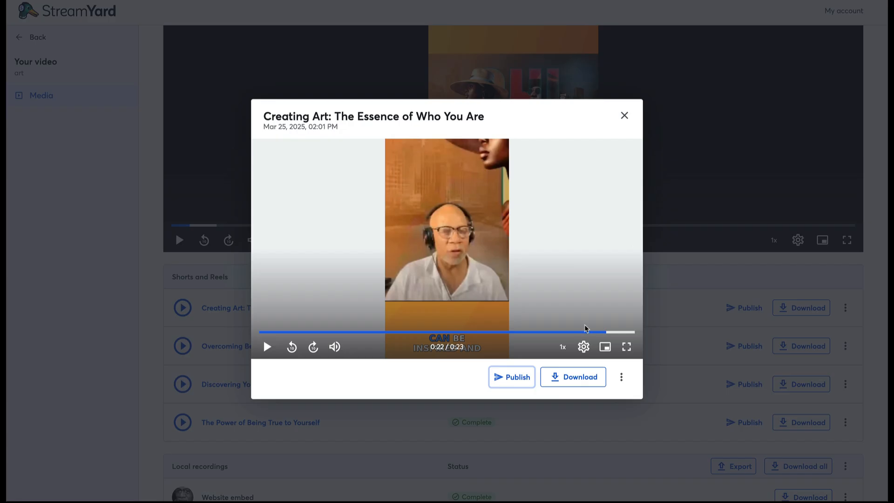
{"action": "left_click", "coordinate": [625, 116]}
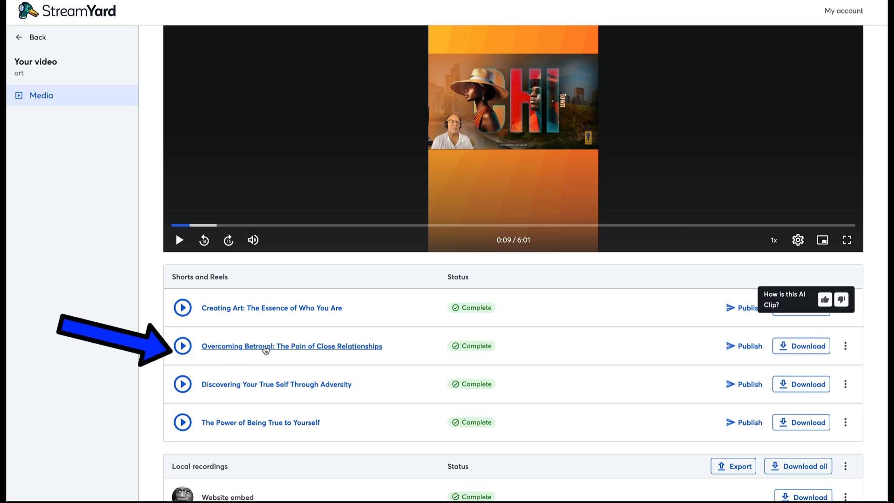
Step: Preview the clip Overcoming Betrayal: The Pain of Close Relationships, pause it at about 0:03 and close it
{"action": "left_click", "coordinate": [265, 346]}
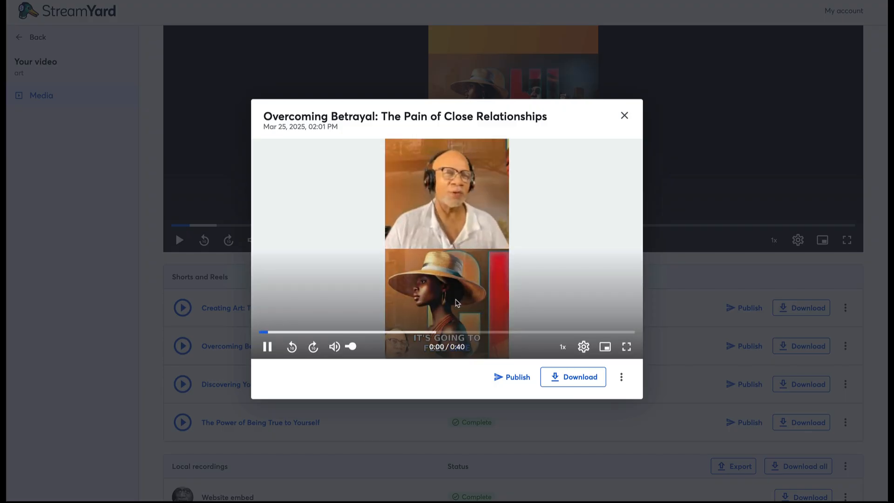
{"action": "left_click", "coordinate": [267, 349]}
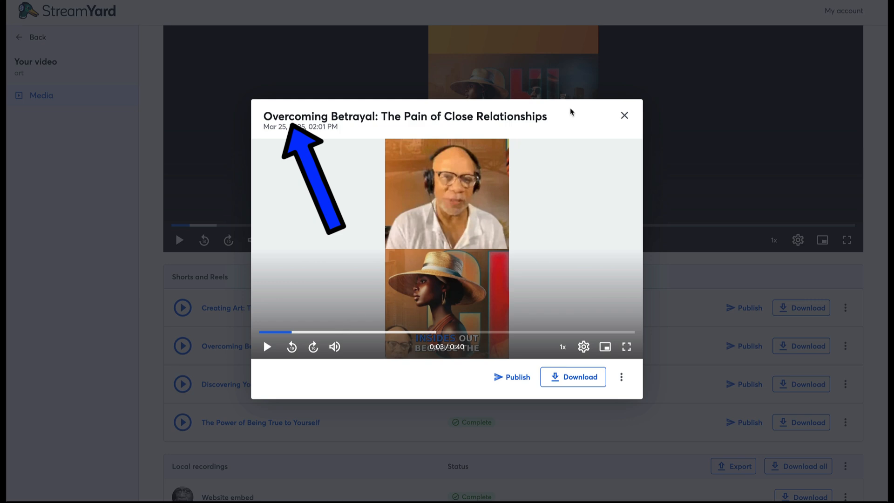
{"action": "left_click", "coordinate": [624, 116]}
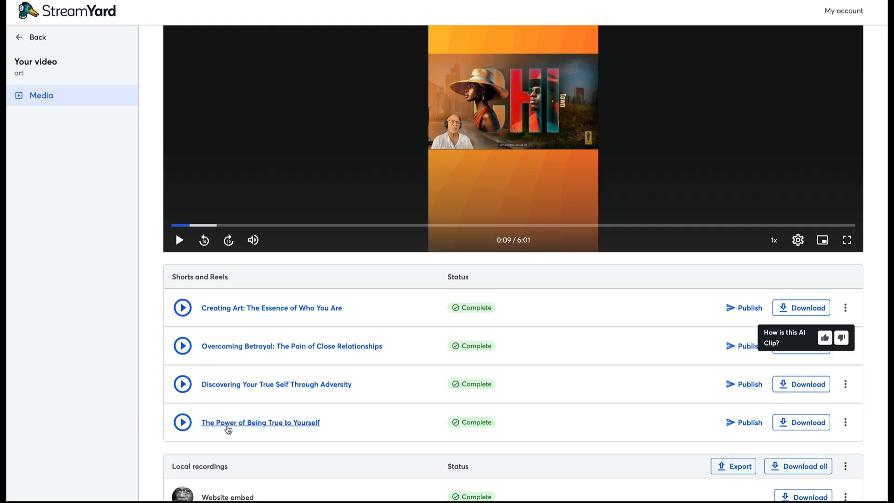
Step: Look over the generated clips, preview Discovering Your True Self Through Adversity and close its preview
{"action": "scroll", "coordinate": [331, 380], "scroll_direction": "down", "scroll_amount": 1}
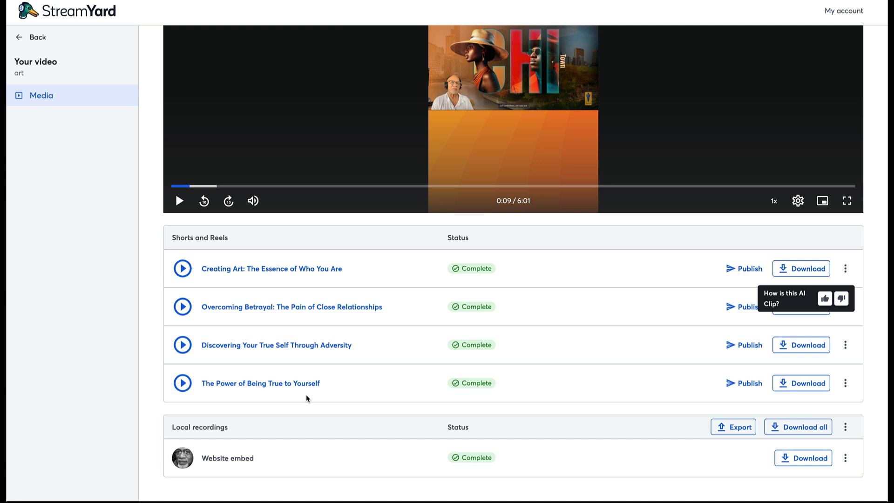
{"action": "scroll", "coordinate": [307, 335], "scroll_direction": "up", "scroll_amount": 4}
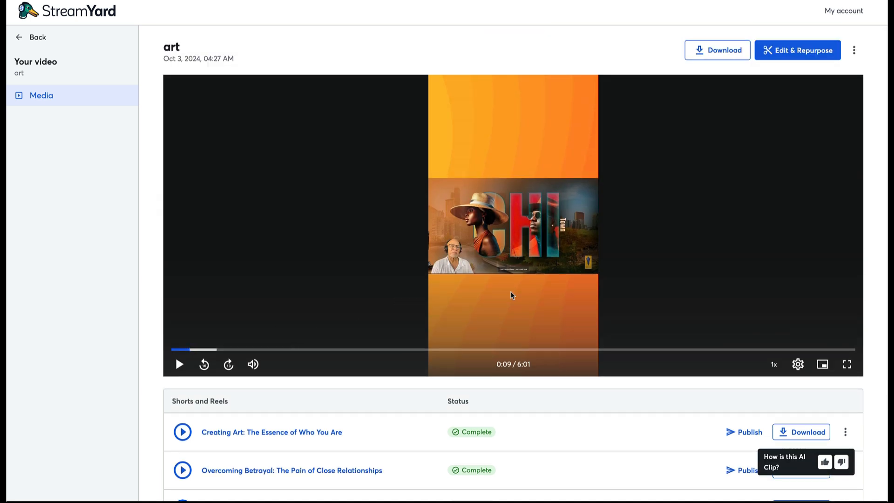
{"action": "scroll", "coordinate": [356, 297], "scroll_direction": "down", "scroll_amount": 4}
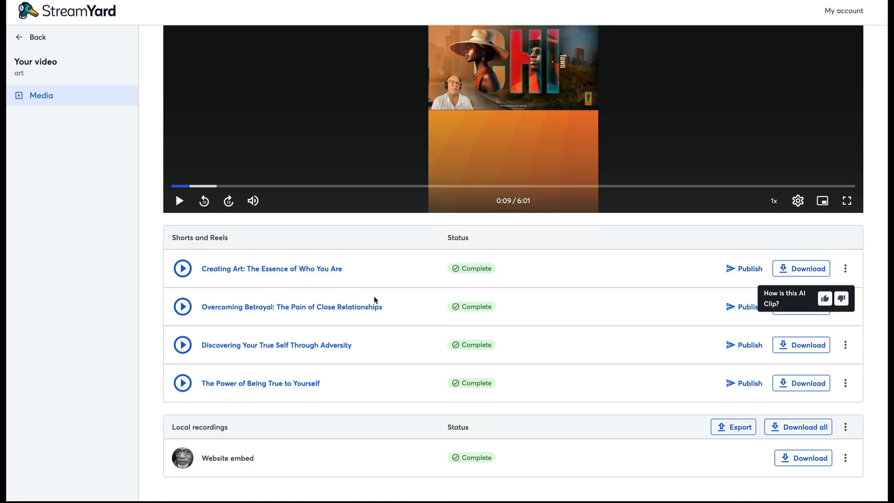
{"action": "scroll", "coordinate": [397, 293], "scroll_direction": "up", "scroll_amount": 3}
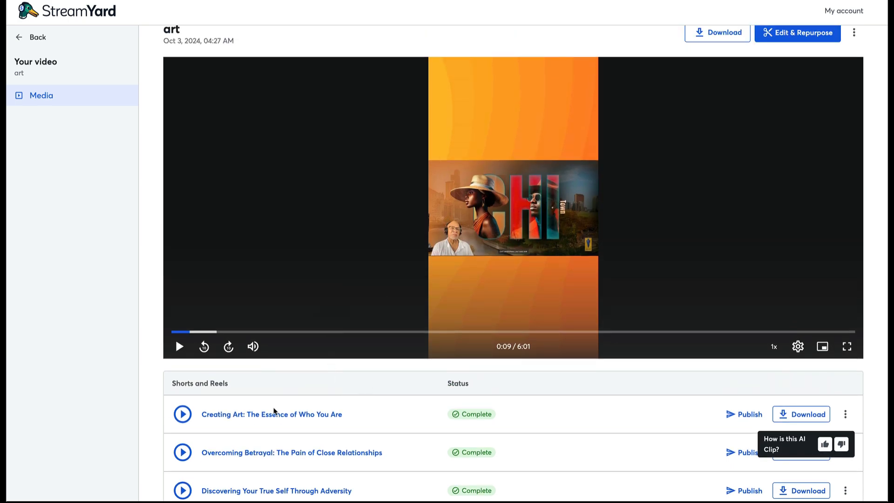
{"action": "scroll", "coordinate": [319, 443], "scroll_direction": "down", "scroll_amount": 2}
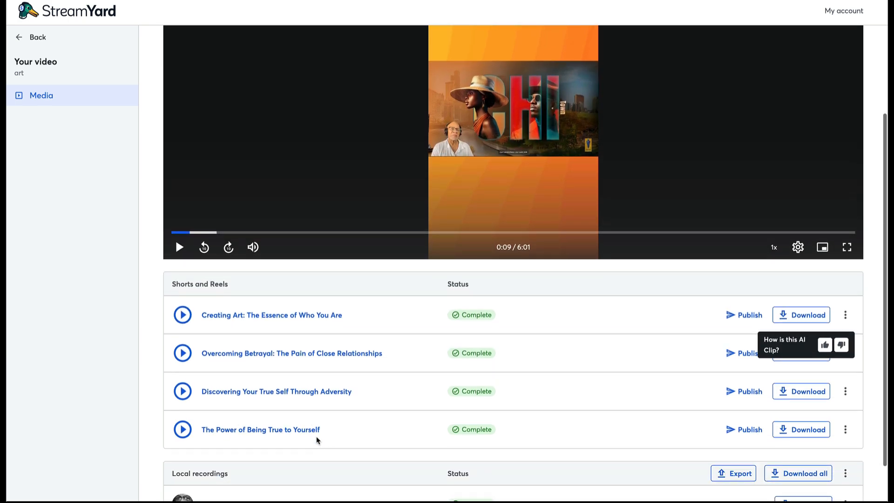
{"action": "left_click", "coordinate": [297, 393]}
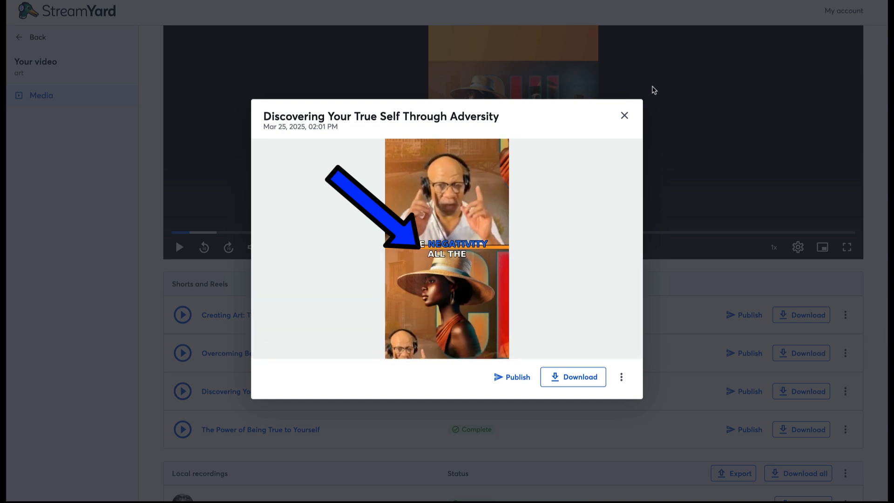
{"action": "left_click", "coordinate": [624, 117]}
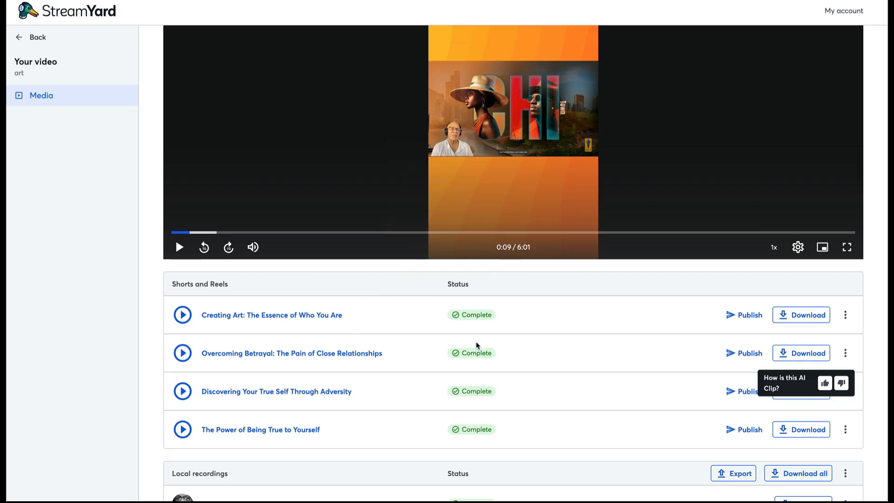